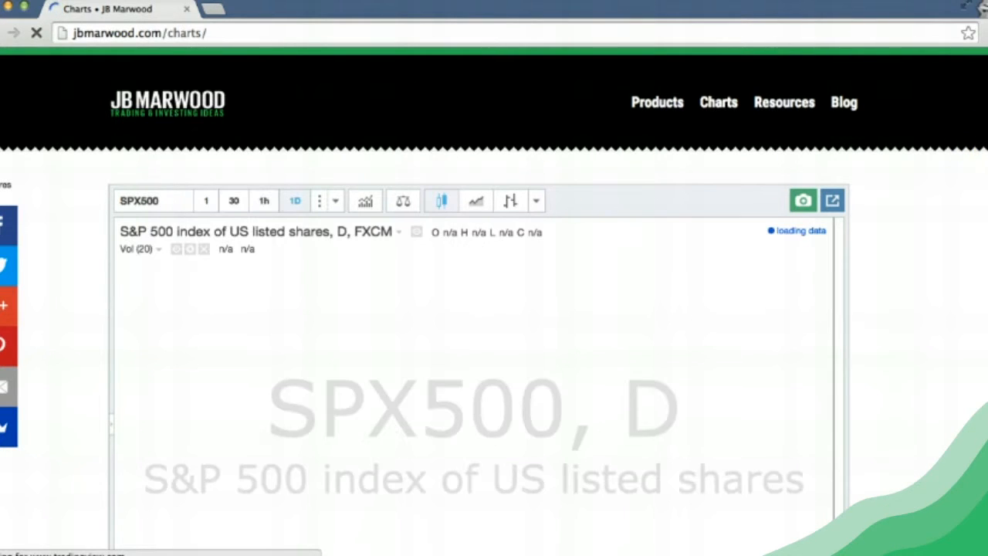
# Search the chart symbols for A and browse the matching entries in the Economy category.
pyautogui.scroll(-1, 981, 139)
pyautogui.scroll(-2, 981, 139)
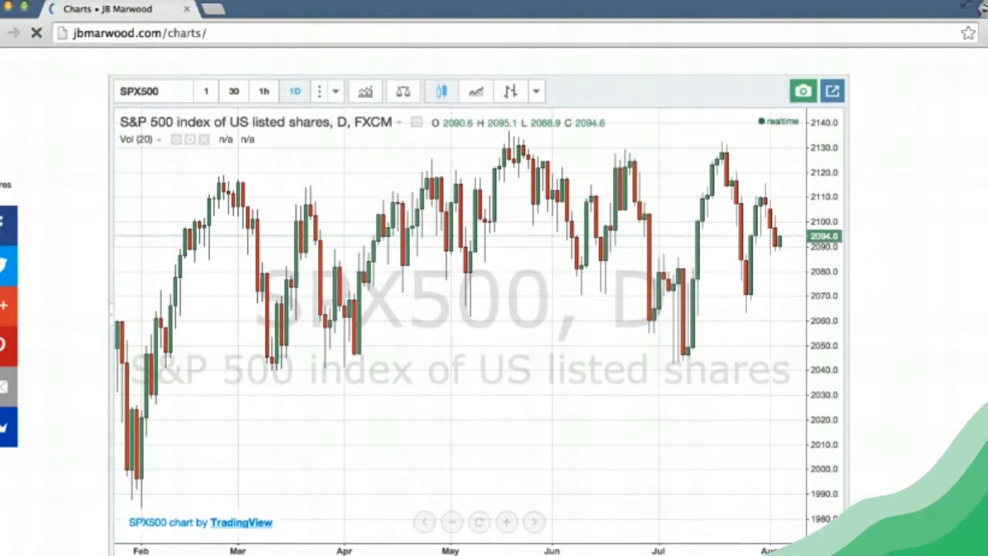
pyautogui.moveTo(182, 80); pyautogui.dragTo(98, 81)
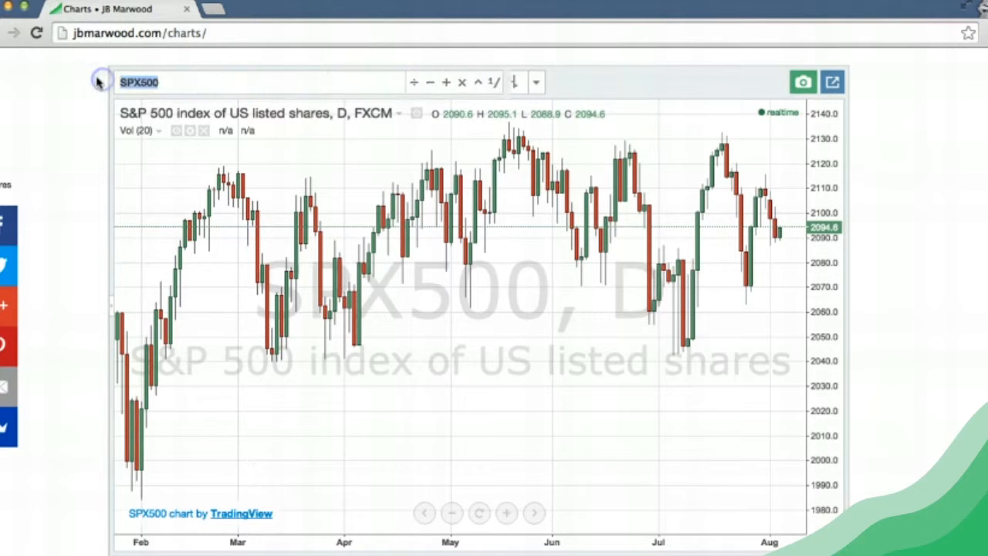
pyautogui.write('AAP')
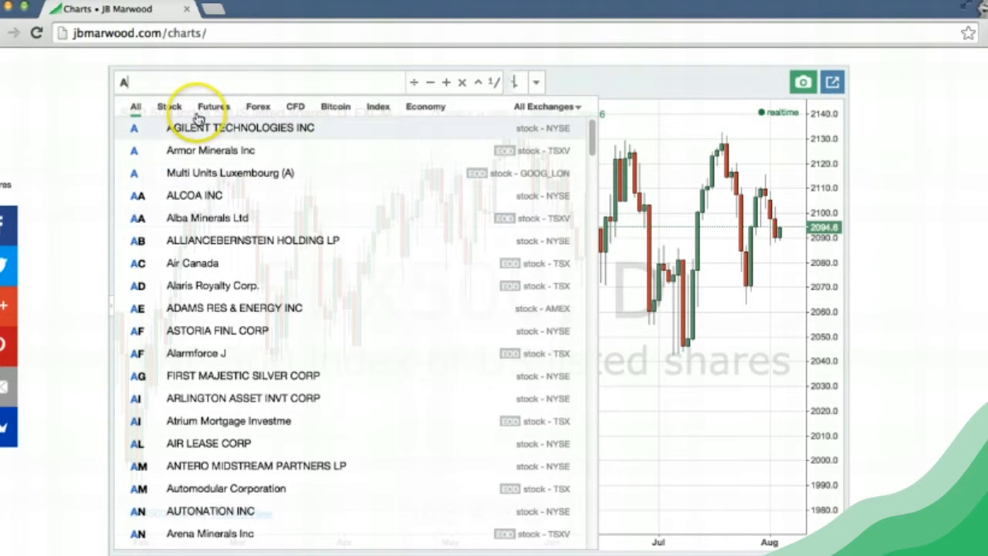
pyautogui.click(416, 113)
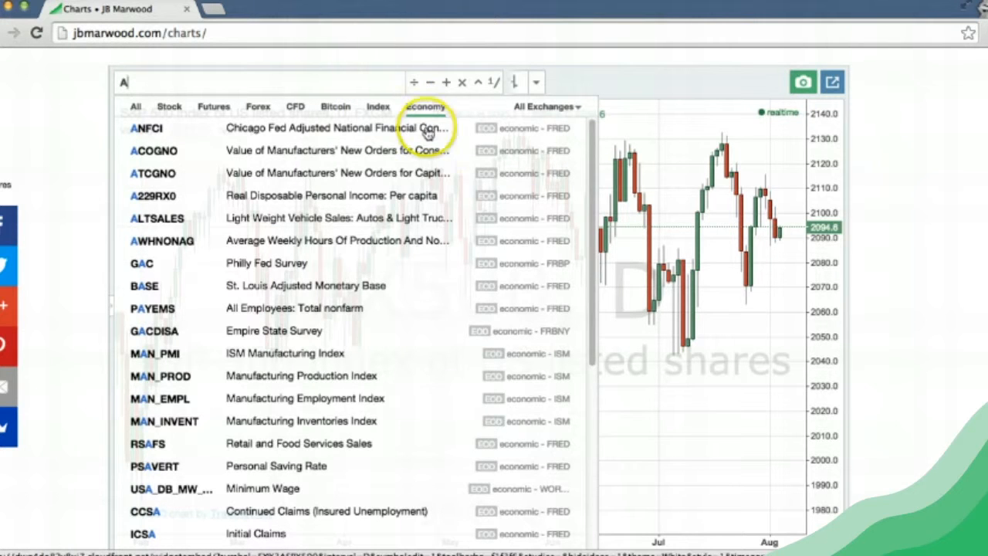
pyautogui.moveTo(591, 161); pyautogui.dragTo(596, 197)
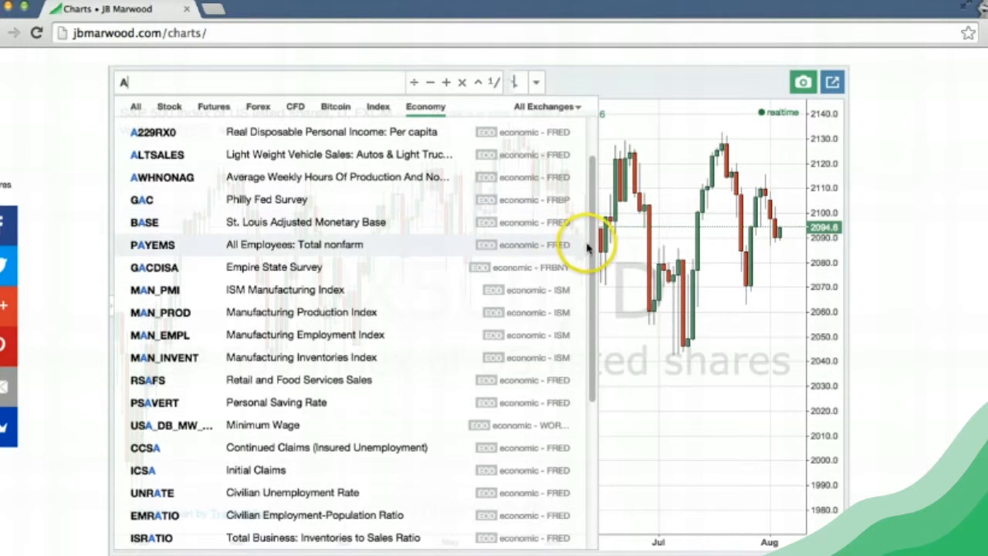
pyautogui.moveTo(592, 232); pyautogui.dragTo(590, 178)
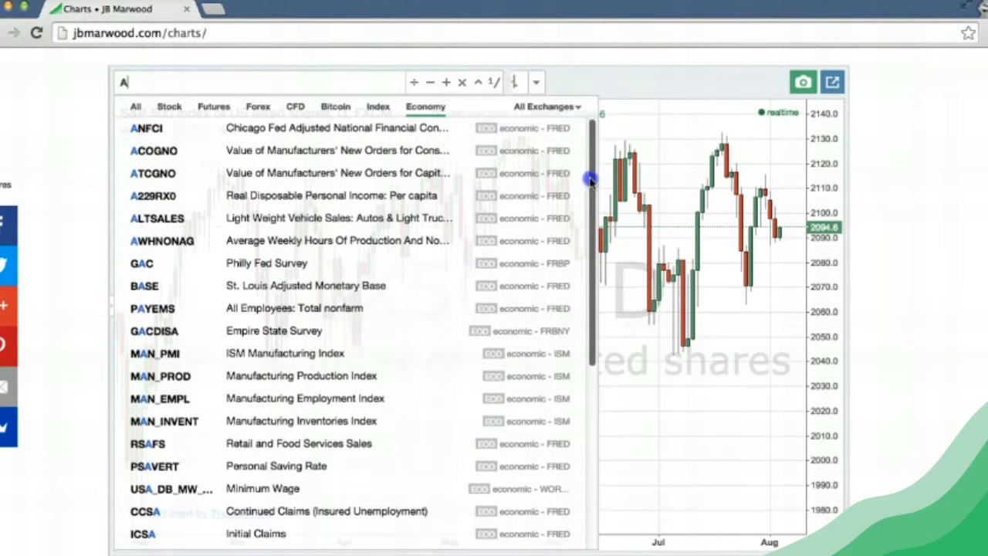
pyautogui.click(568, 86)
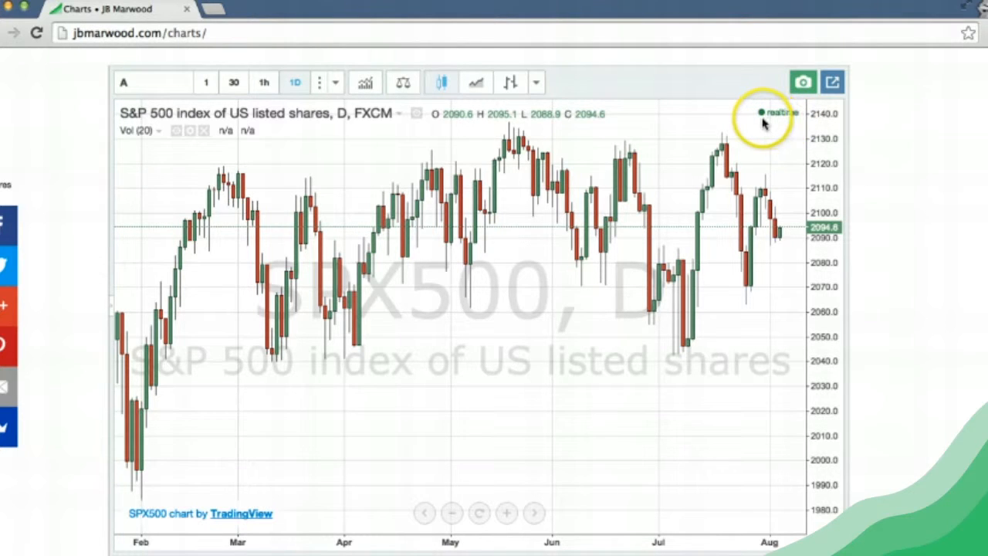
# Load the Apple stock chart with the ticker AAPL.
pyautogui.click(154, 81)
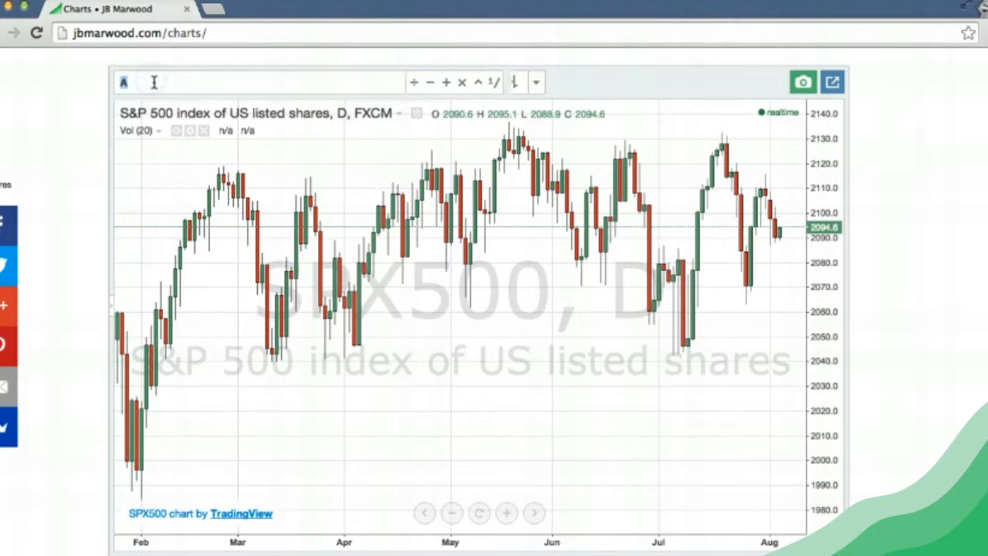
pyautogui.write('AAPLE')
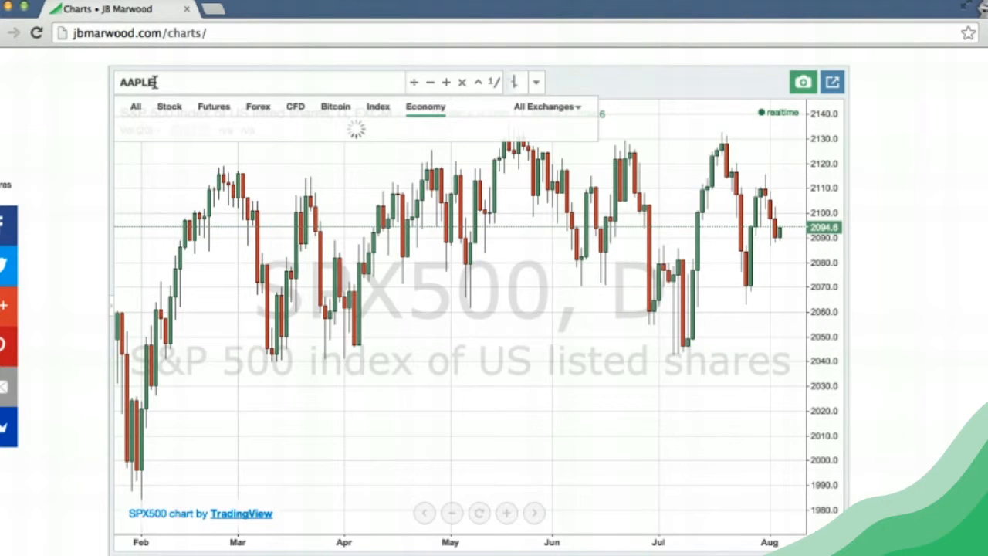
pyautogui.press('Return')
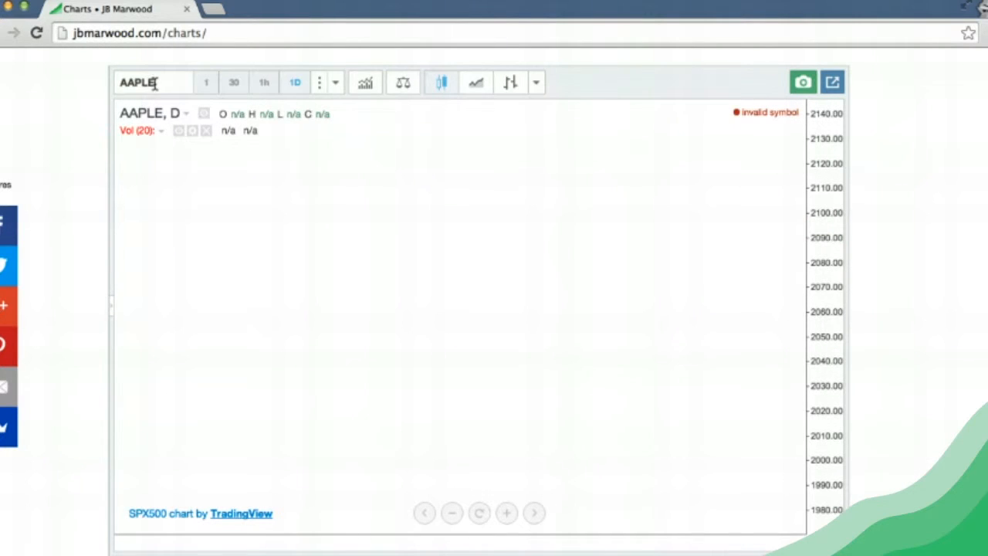
pyautogui.click(156, 83)
pyautogui.press('BackSpace')
pyautogui.press('Return')
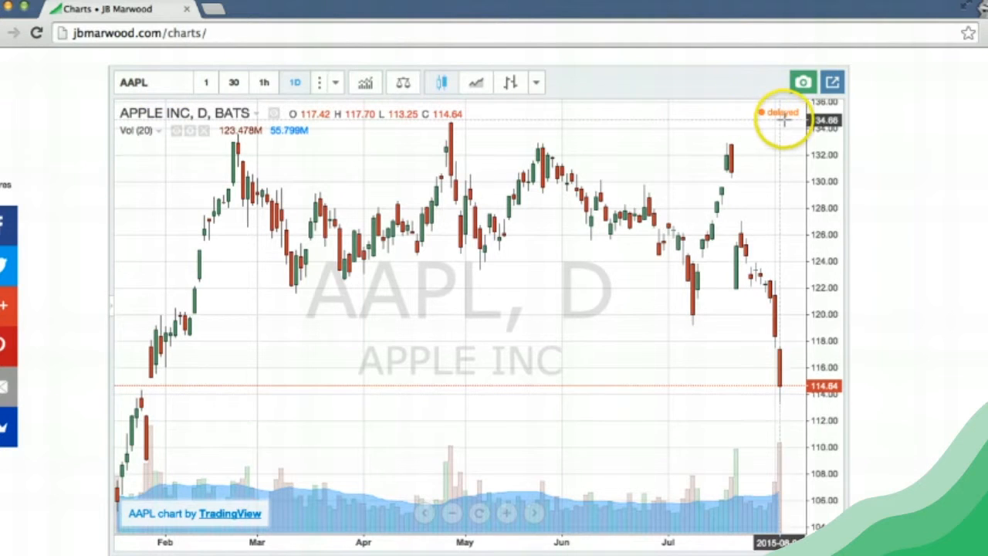
# Switch the chart back to the SPX500 symbol.
pyautogui.click(160, 82)
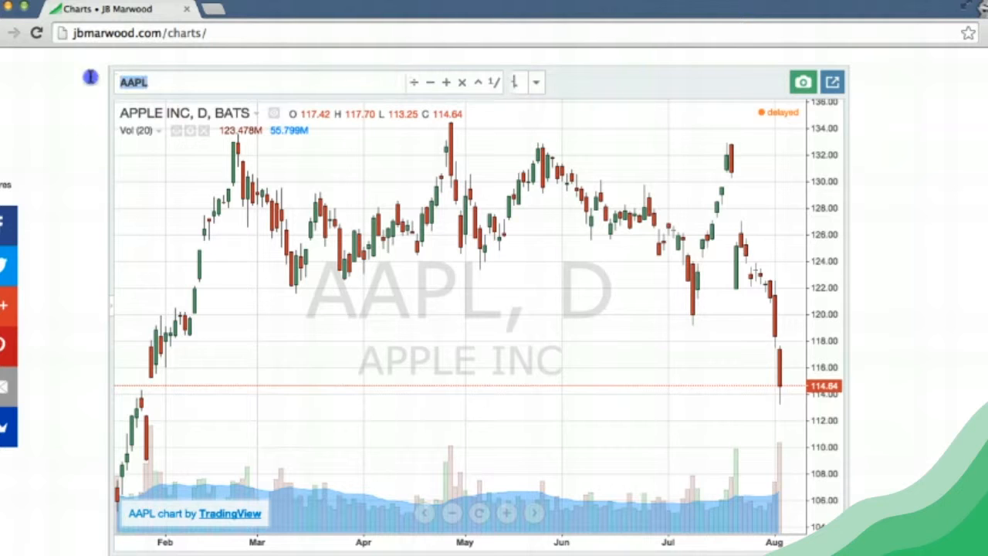
pyautogui.write('SPX500')
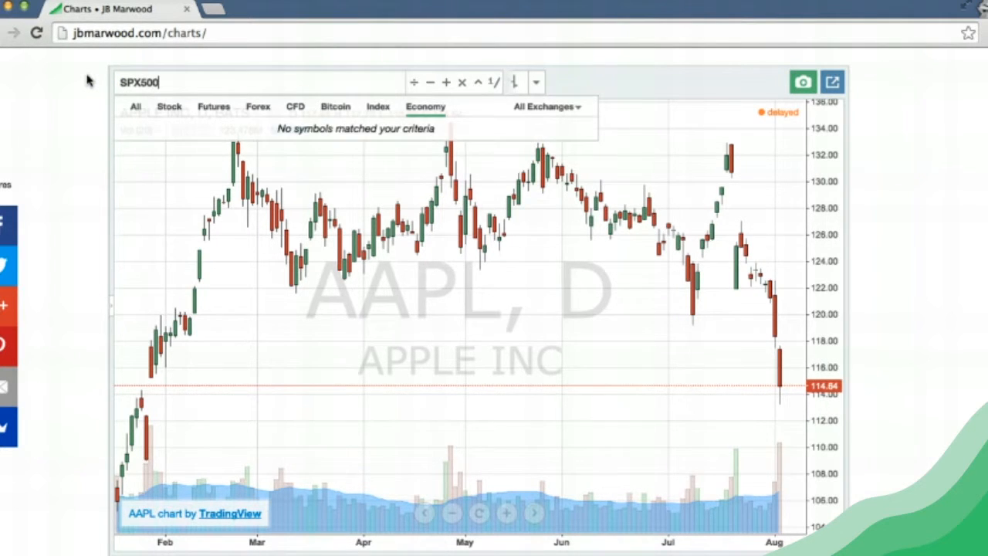
pyautogui.press('Return')
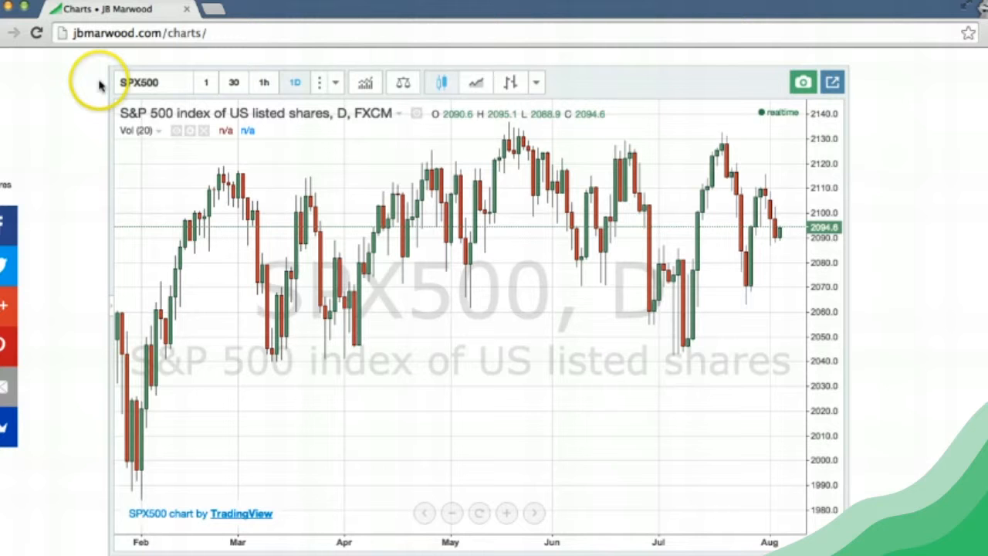
# Try the 30-minute and 1-minute intervals on the SPX500 chart and set the interval to 4 hours.
pyautogui.click(233, 83)
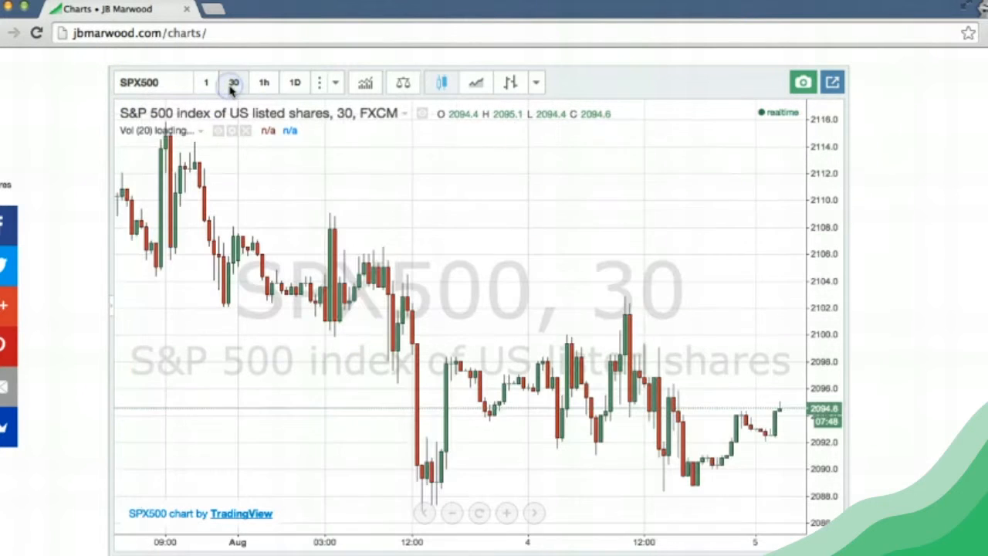
pyautogui.click(207, 83)
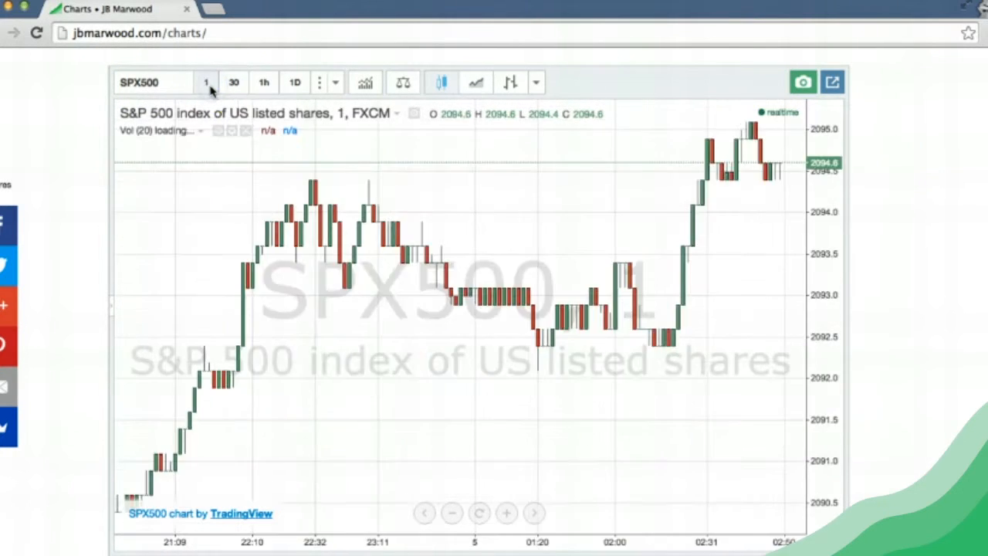
pyautogui.click(318, 84)
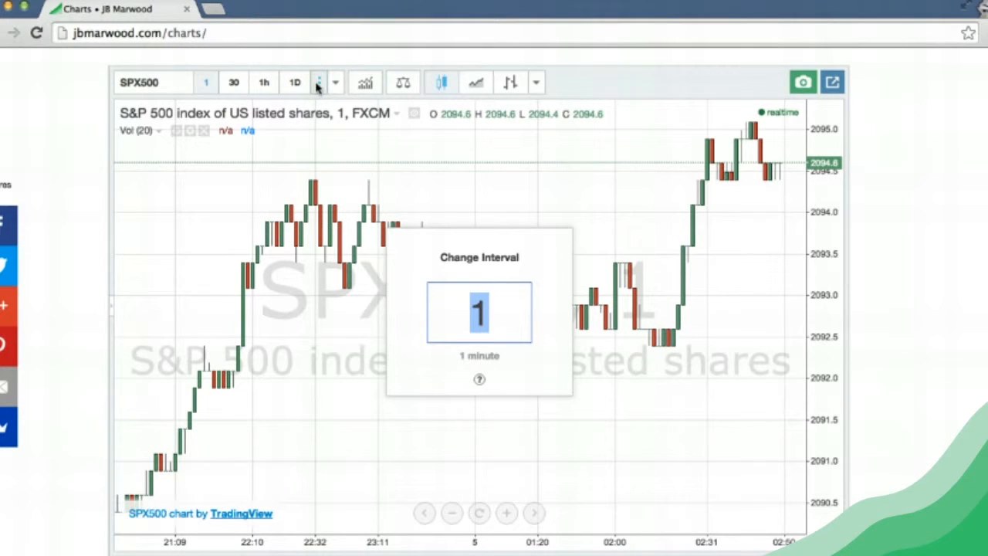
pyautogui.press('Return')
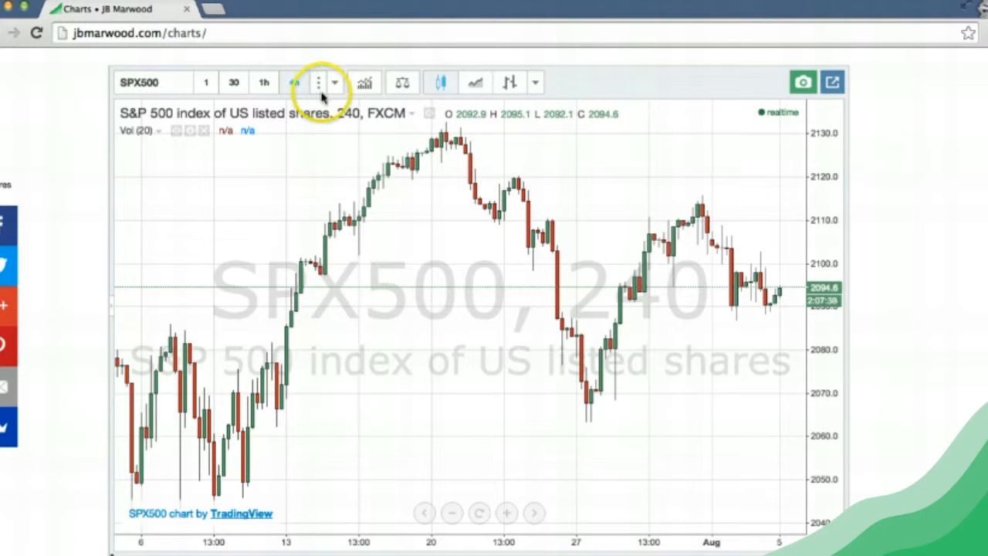
# Add a Moving Average indicator to the SPX500 chart and set its length to 50.
pyautogui.click(365, 83)
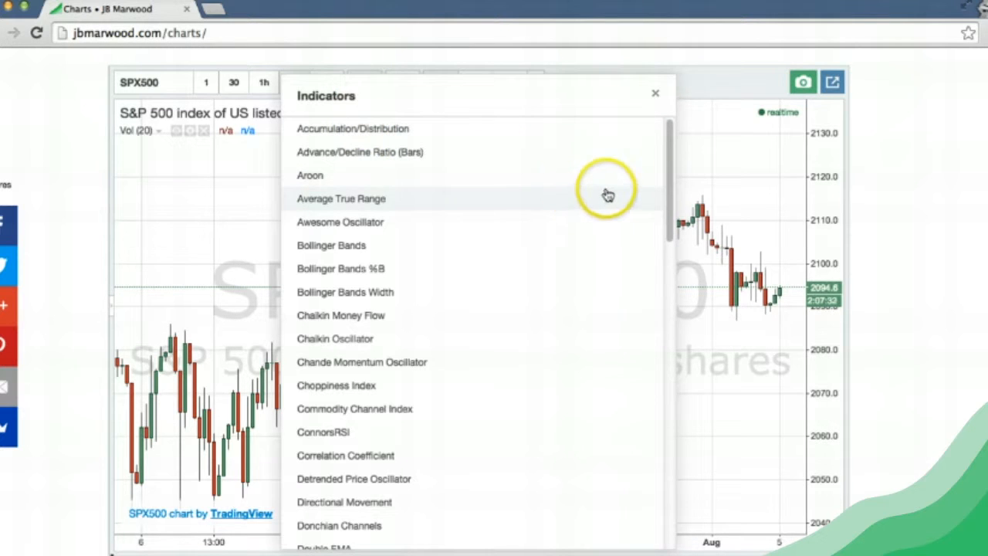
pyautogui.moveTo(671, 176); pyautogui.dragTo(651, 347)
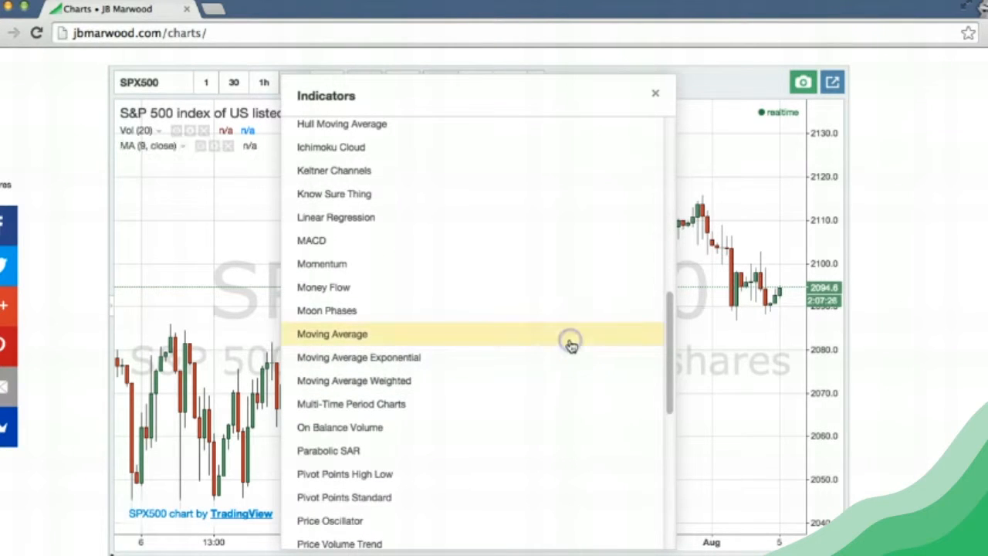
pyautogui.click(655, 94)
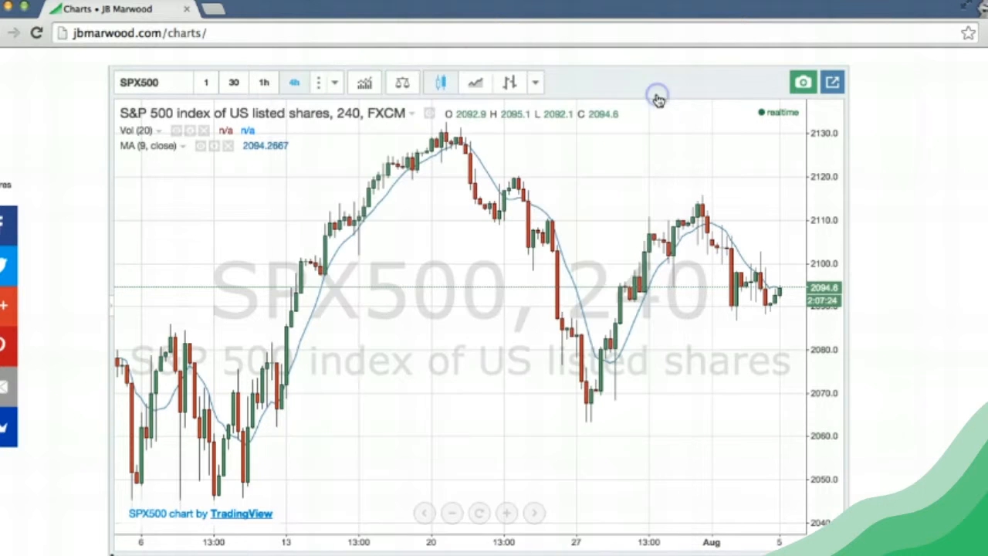
pyautogui.click(215, 147)
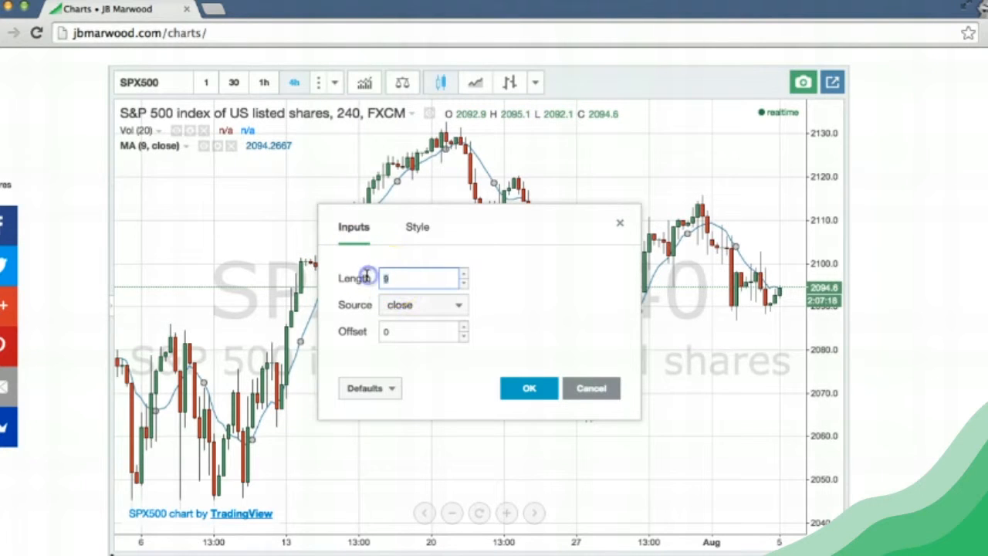
pyautogui.write('50')
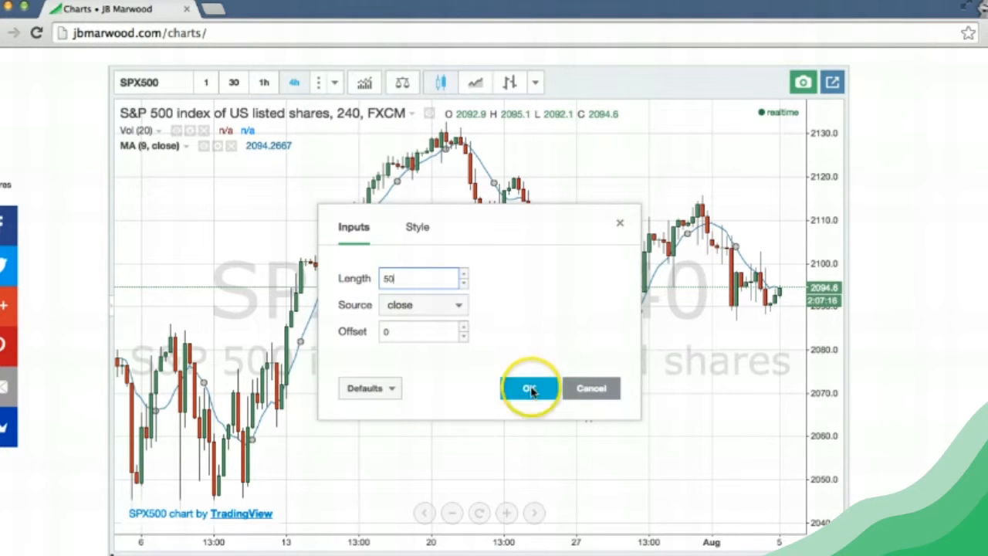
pyautogui.click(529, 388)
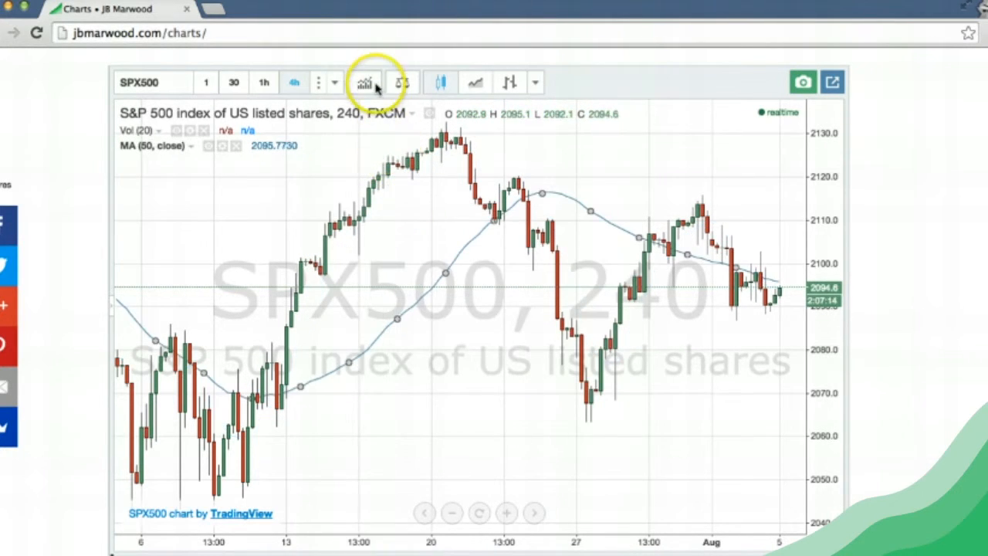
# Search for GOLD among the futures symbols and overlay the COMEX contract GC1! on the main chart.
pyautogui.click(403, 85)
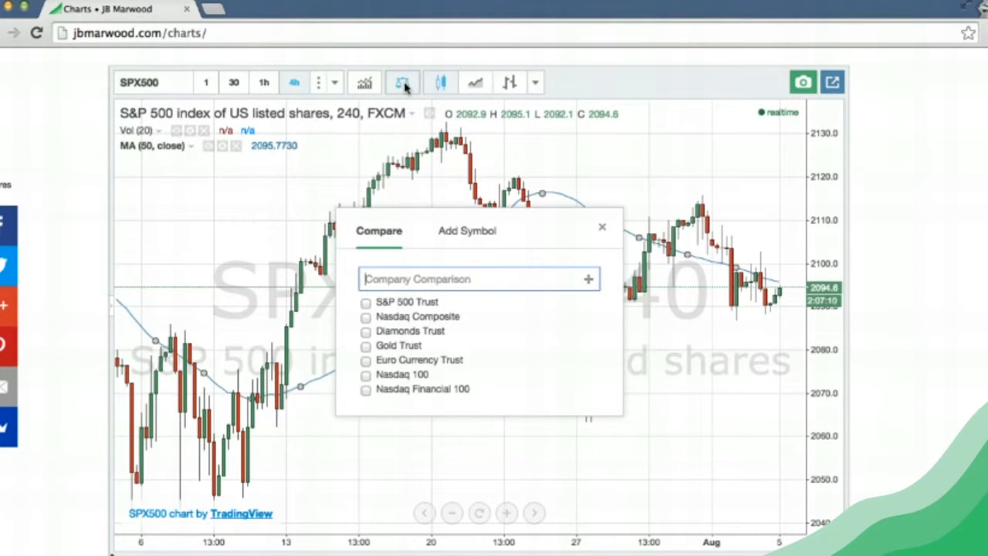
pyautogui.click(466, 230)
pyautogui.write('GOLD')
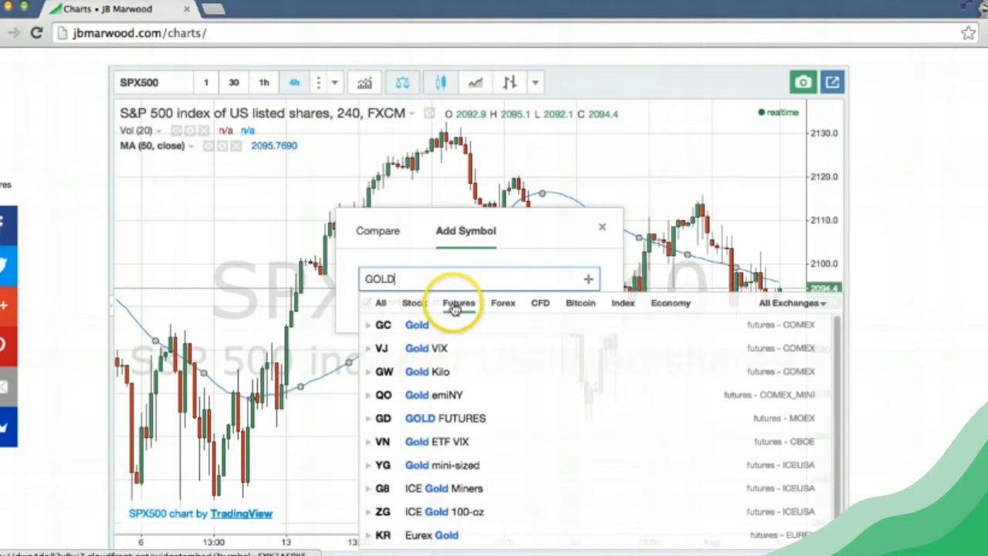
pyautogui.click(369, 326)
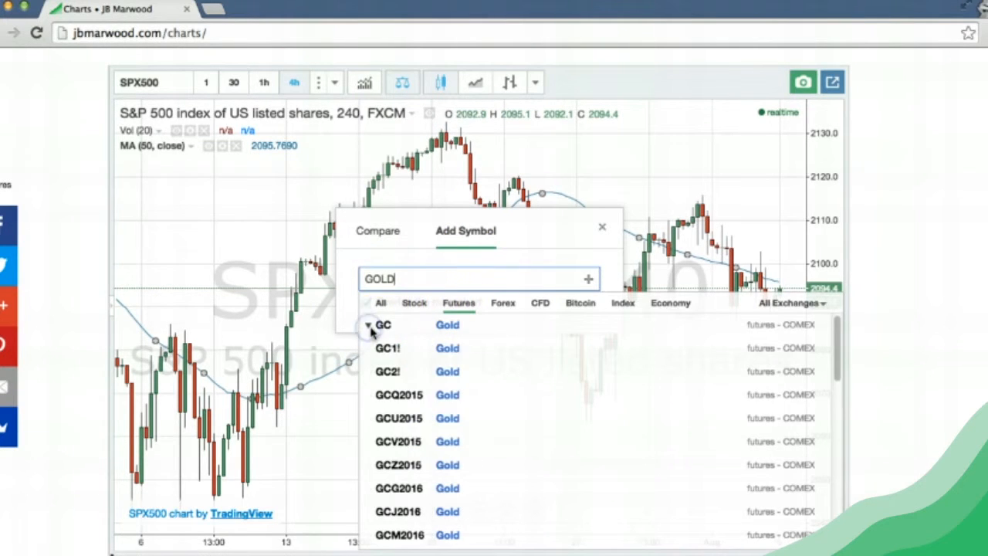
pyautogui.click(447, 327)
pyautogui.click(414, 325)
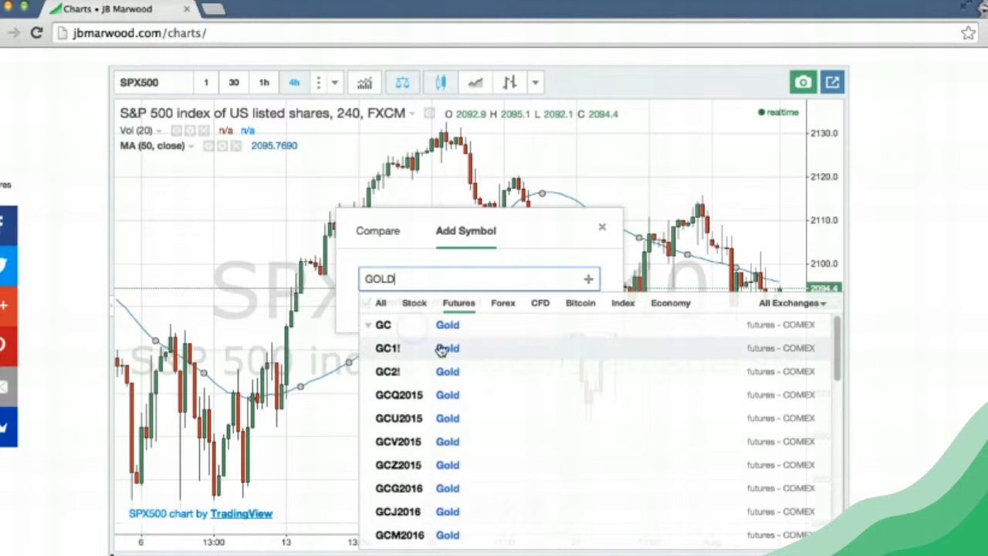
pyautogui.click(441, 347)
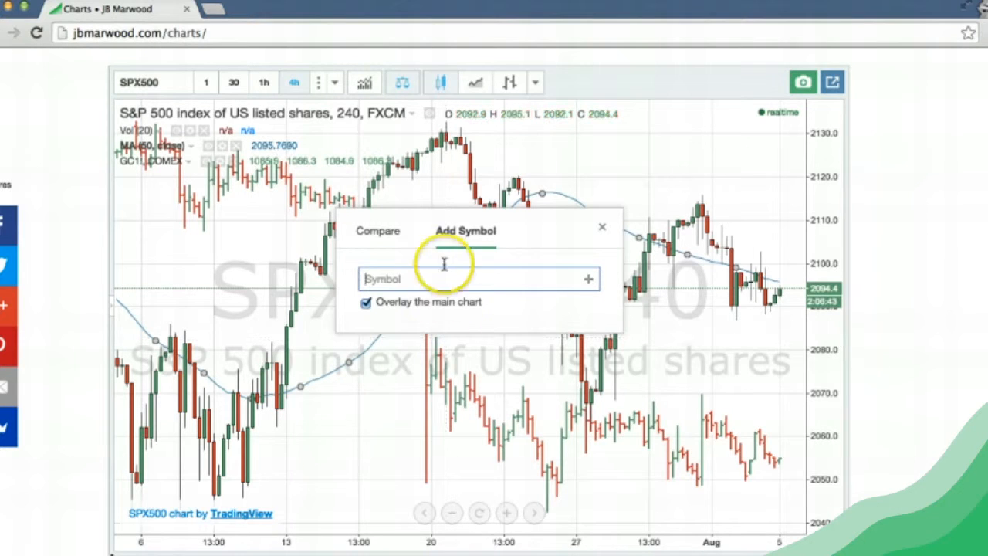
pyautogui.moveTo(450, 230); pyautogui.dragTo(753, 139)
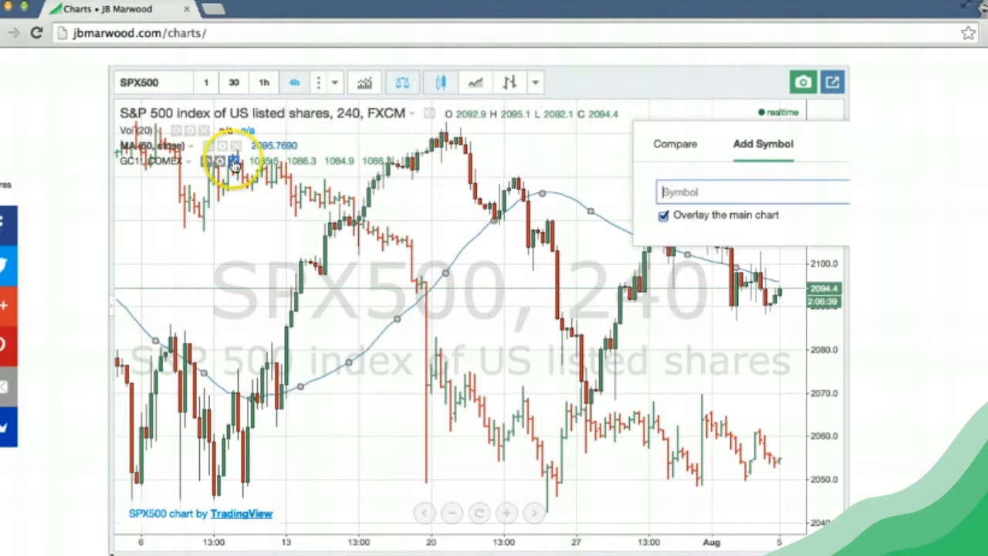
# Set the style of the GC1! gold overlay to Candles.
pyautogui.click(220, 163)
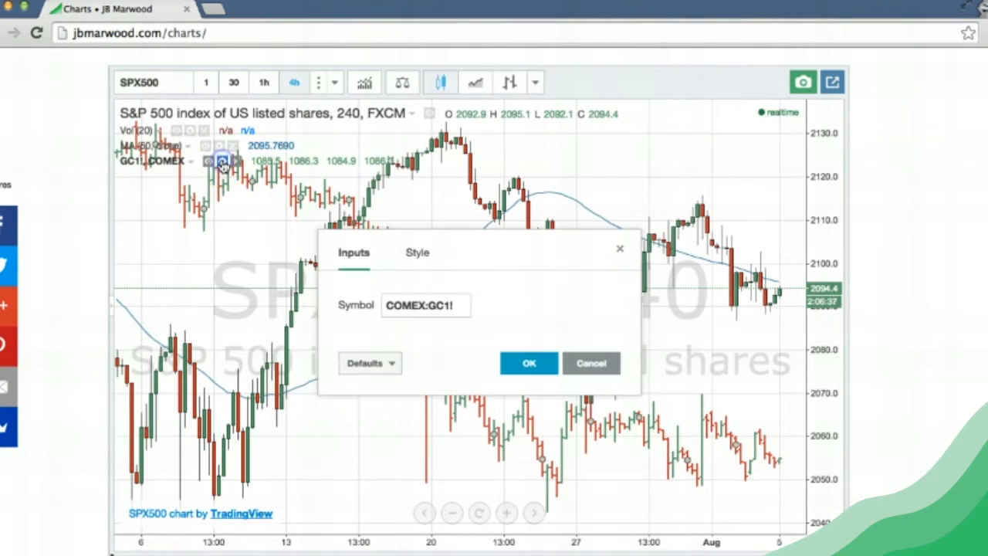
pyautogui.click(416, 252)
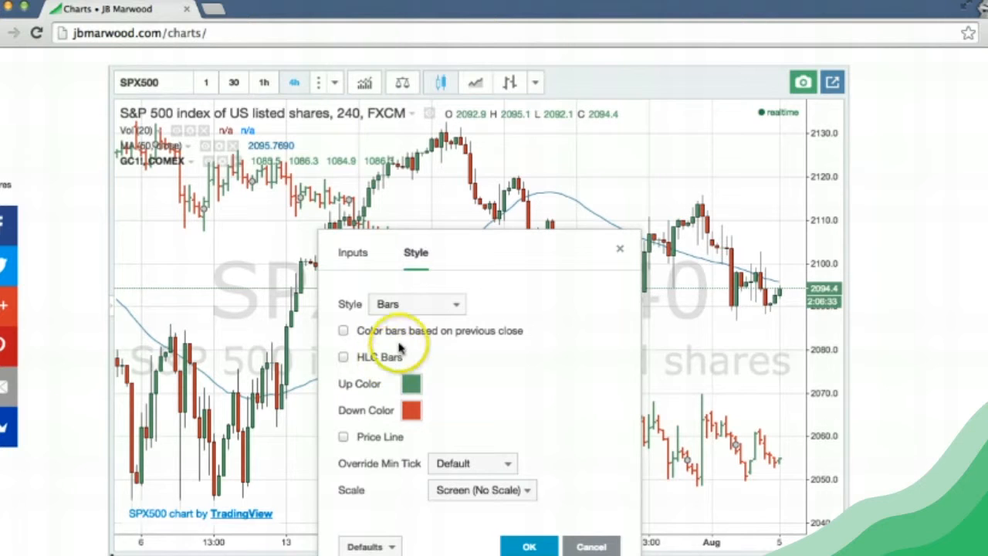
pyautogui.click(421, 304)
pyautogui.click(421, 352)
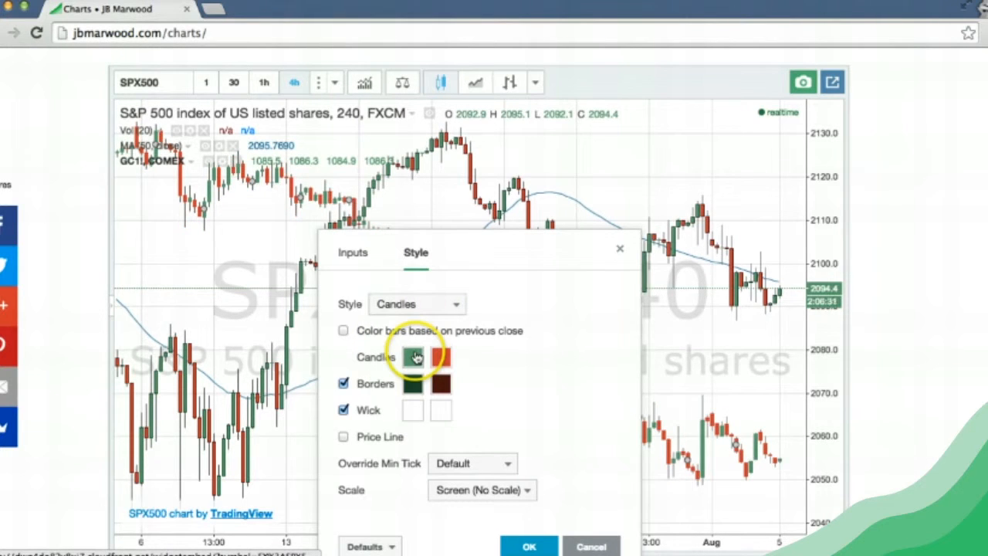
pyautogui.click(530, 545)
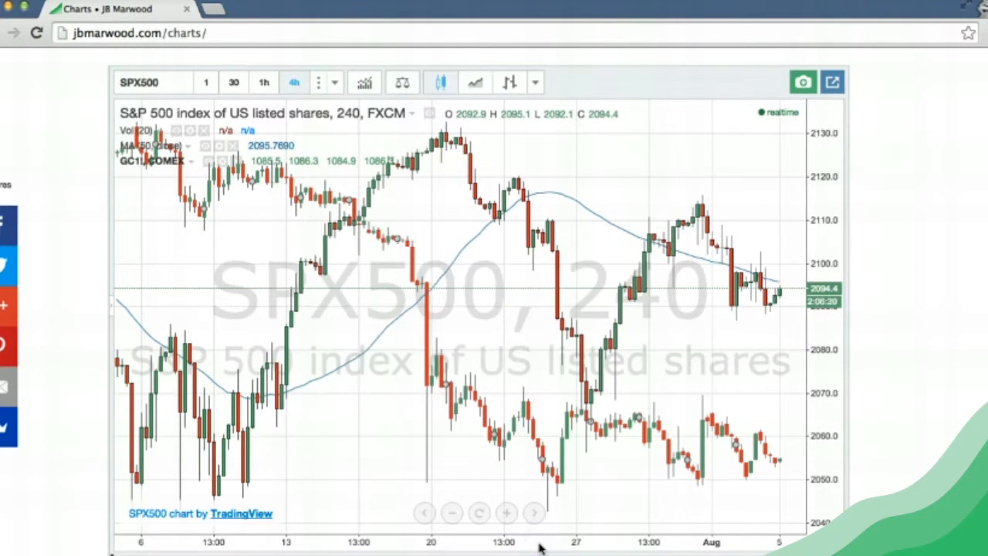
# Search for UNE among the economy symbols and overlay UNRATE, the Civilian Unemployment Rate, on the main chart.
pyautogui.click(405, 84)
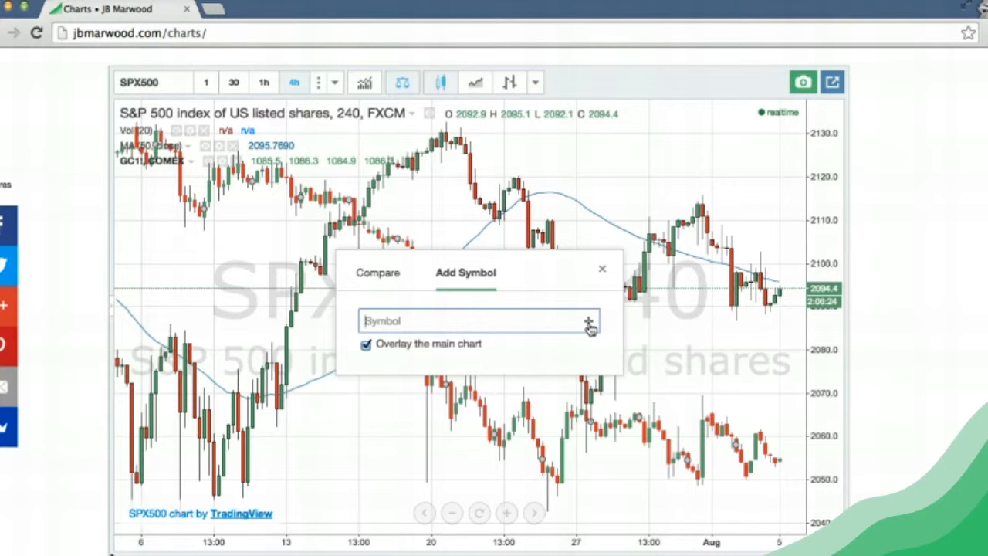
pyautogui.click(389, 276)
pyautogui.click(465, 273)
pyautogui.write('u')
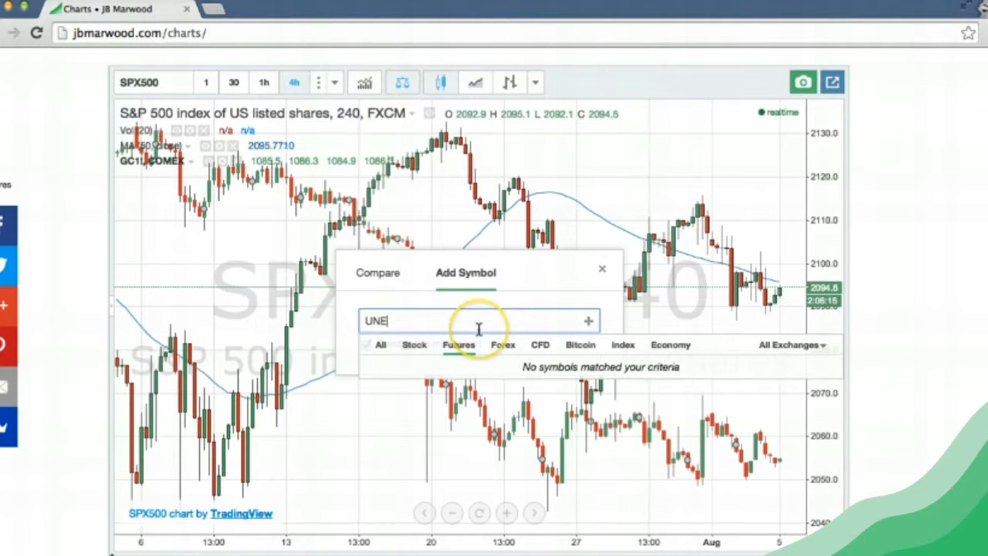
pyautogui.click(660, 347)
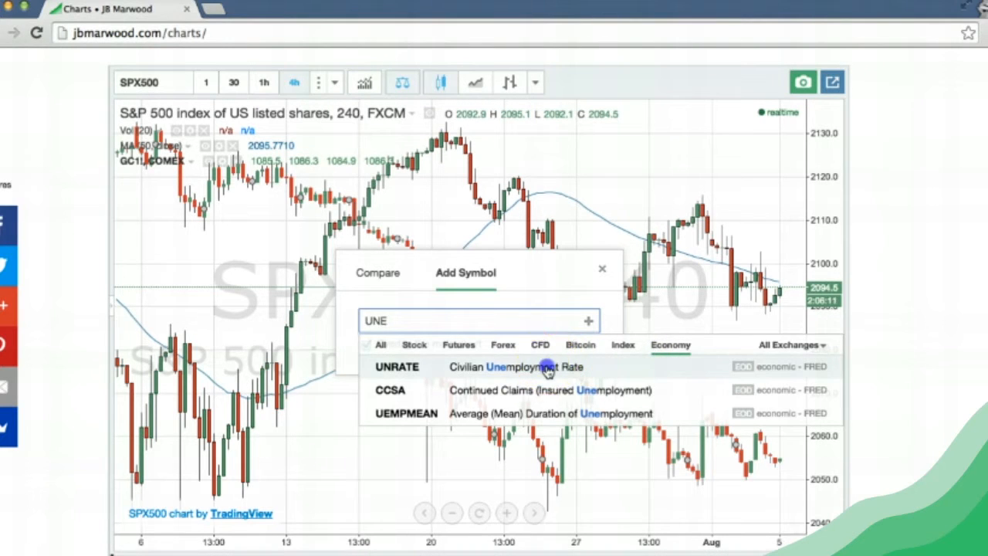
pyautogui.click(547, 367)
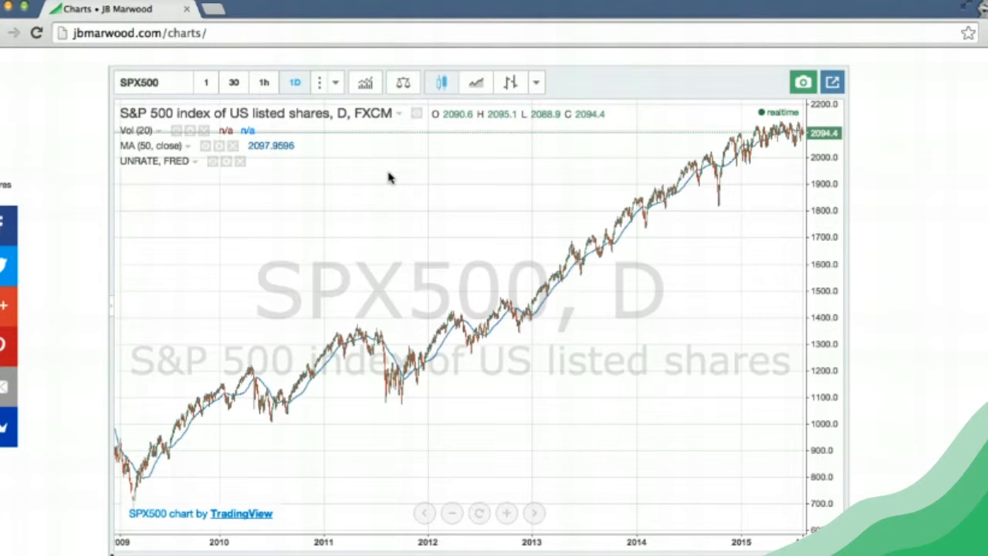
# Set the style of the UNRATE overlay to Line.
pyautogui.click(230, 162)
pyautogui.click(398, 211)
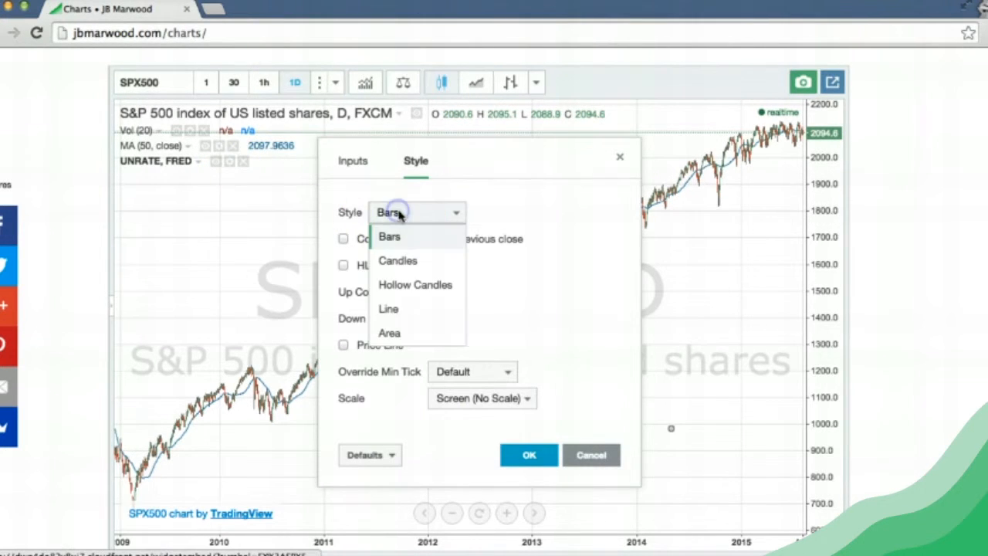
pyautogui.click(415, 310)
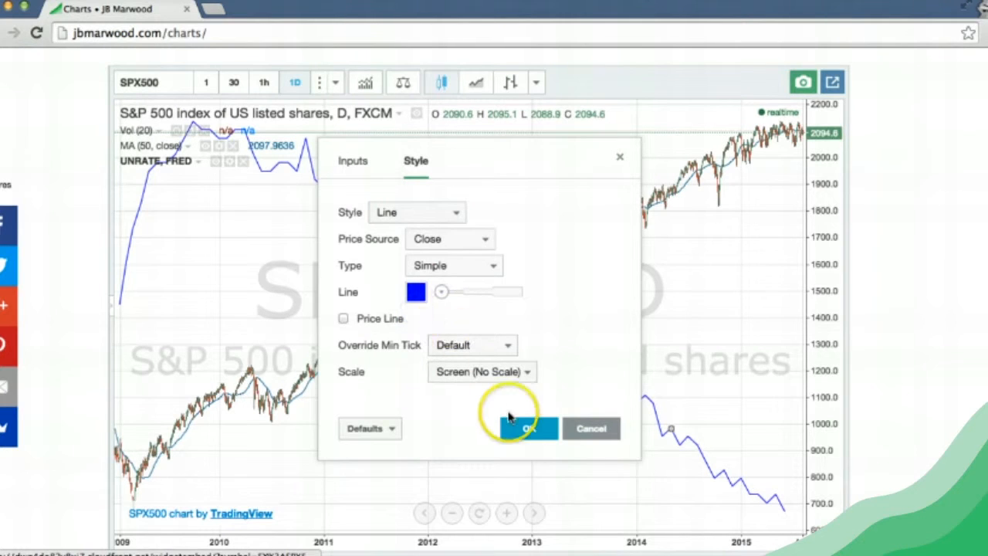
pyautogui.click(528, 430)
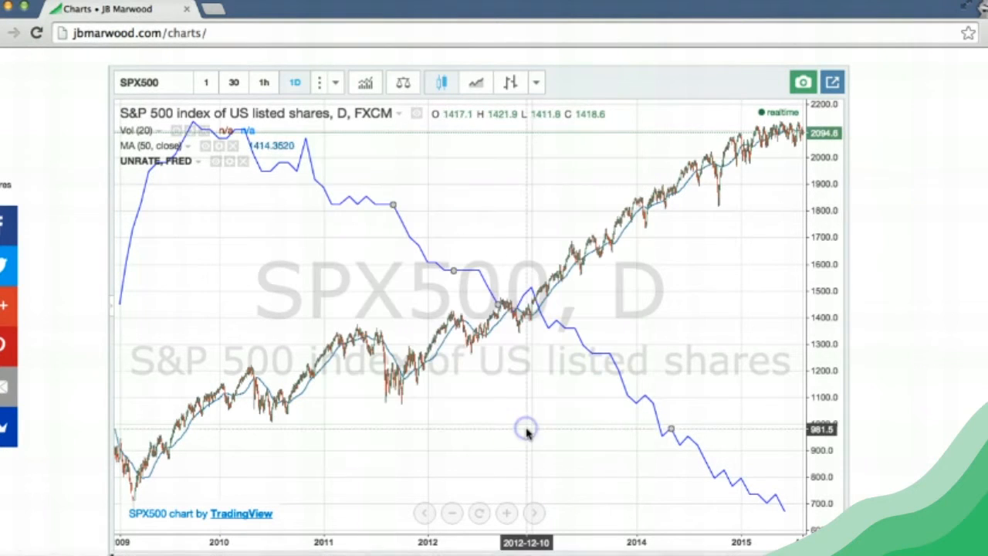
# Set the SPX500 chart's interval to weekly (W) to show the unemployment comparison over a longer history.
pyautogui.click(454, 514)
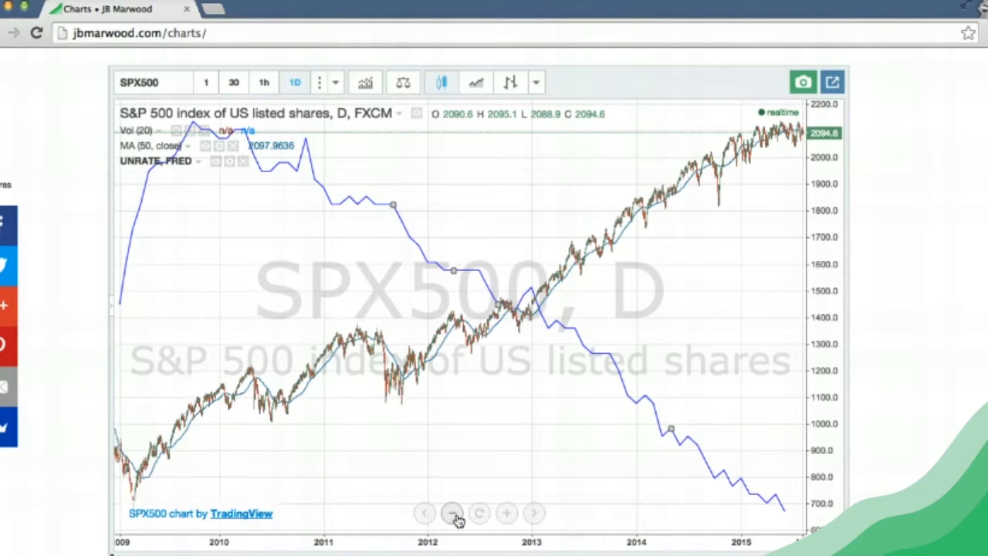
pyautogui.click(320, 85)
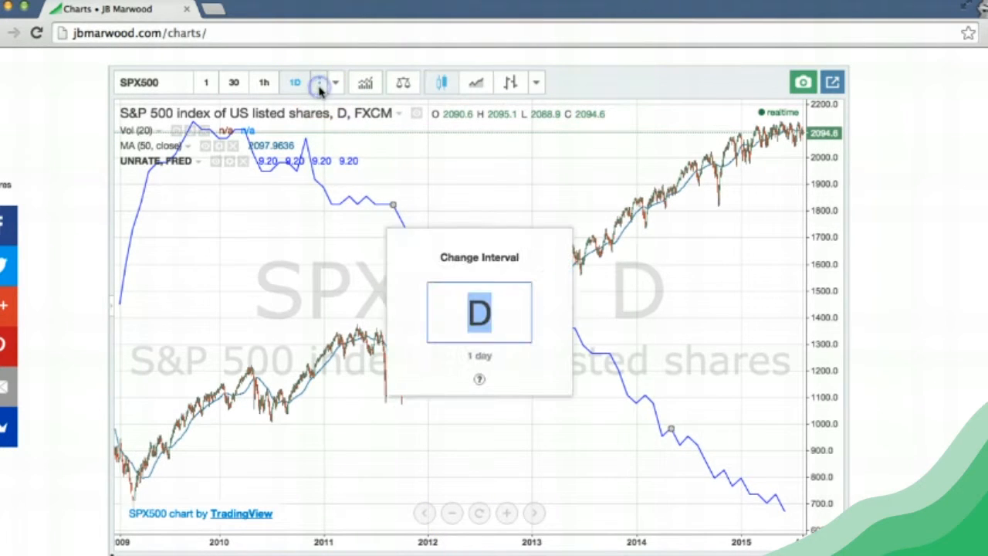
pyautogui.write('W')
pyautogui.press('Return')
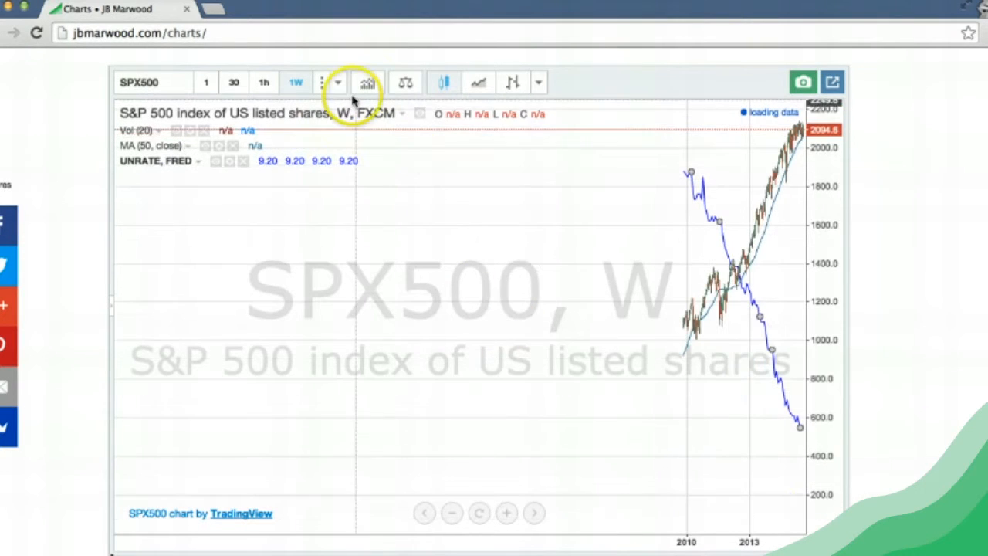
pyautogui.click(507, 514)
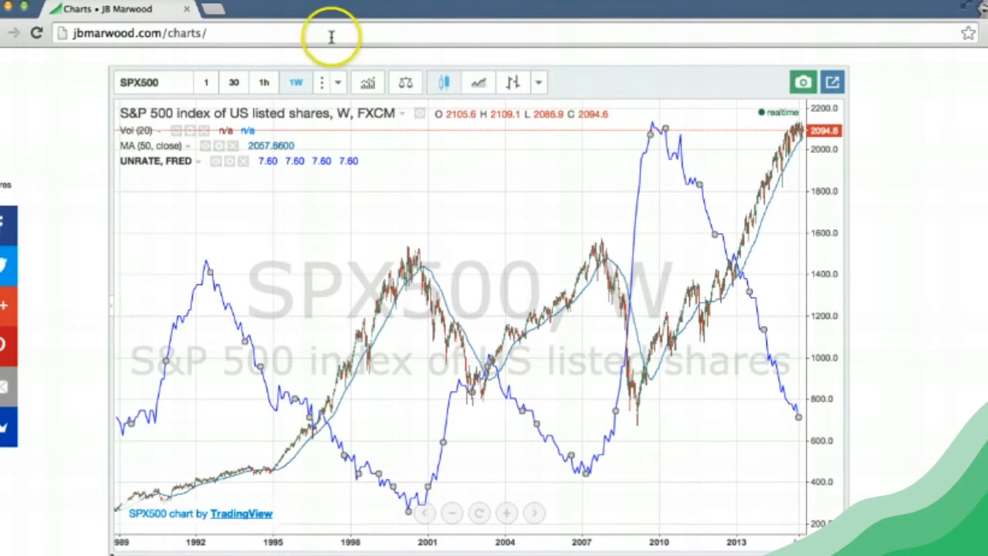
# Try the Area style, remove the UNRATE overlay, and set the SPX500 chart style to Renko.
pyautogui.click(478, 83)
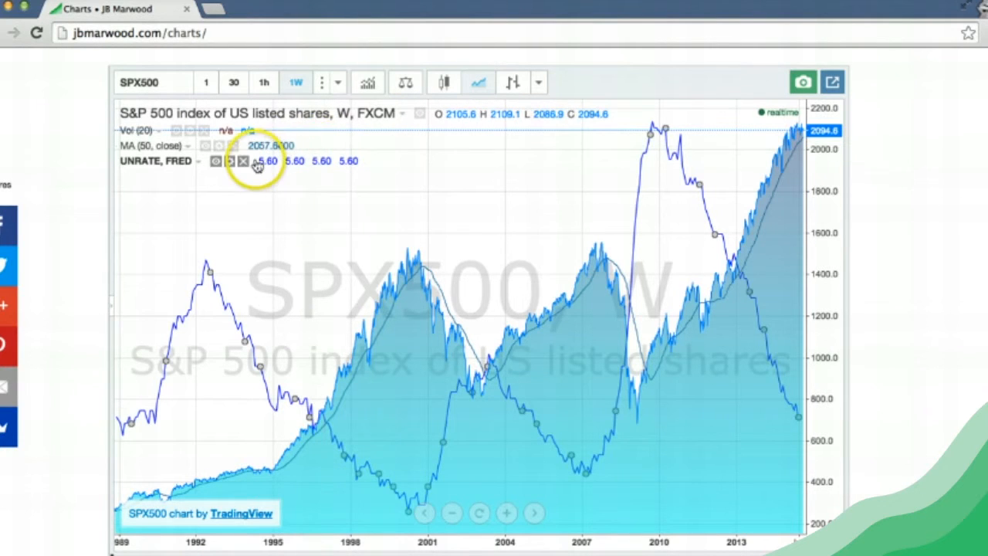
pyautogui.click(244, 163)
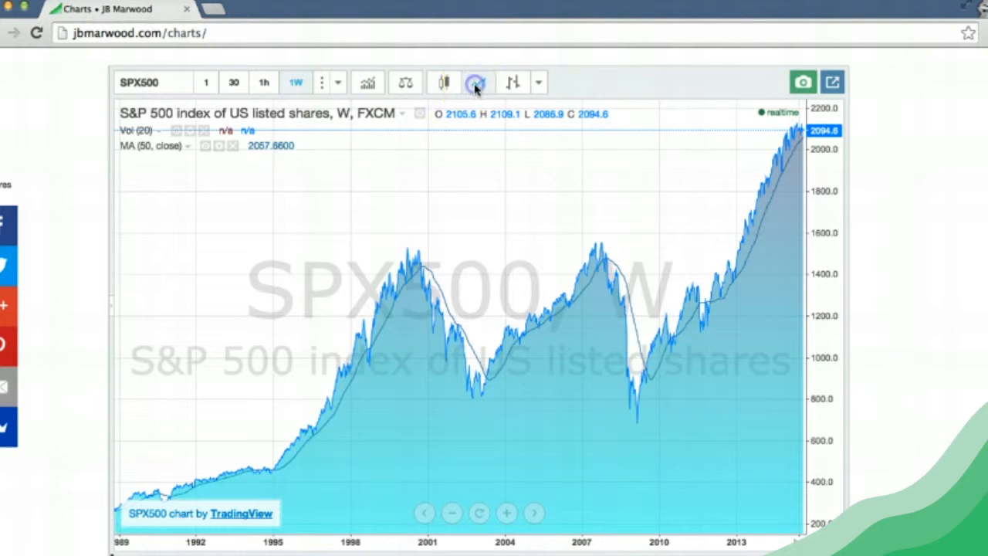
pyautogui.click(538, 83)
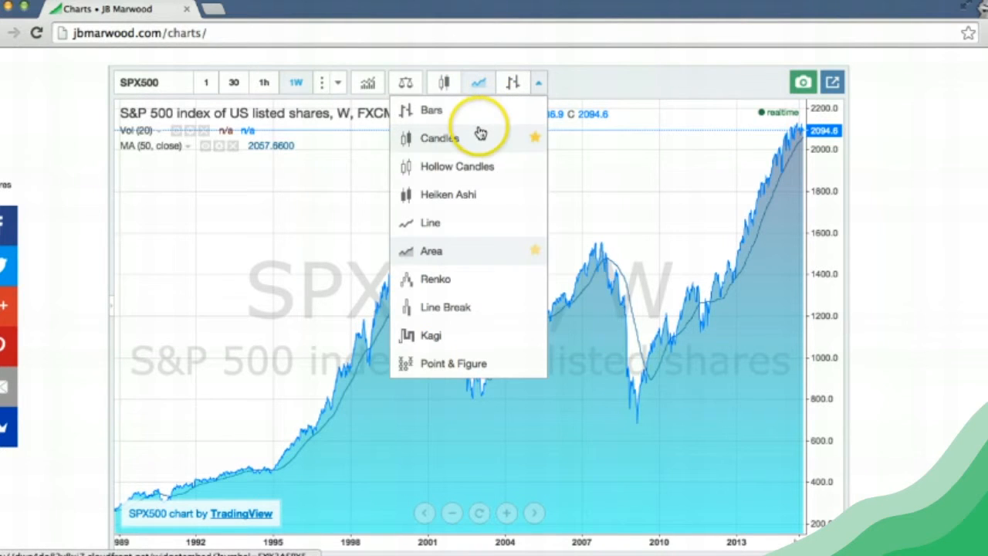
pyautogui.click(446, 279)
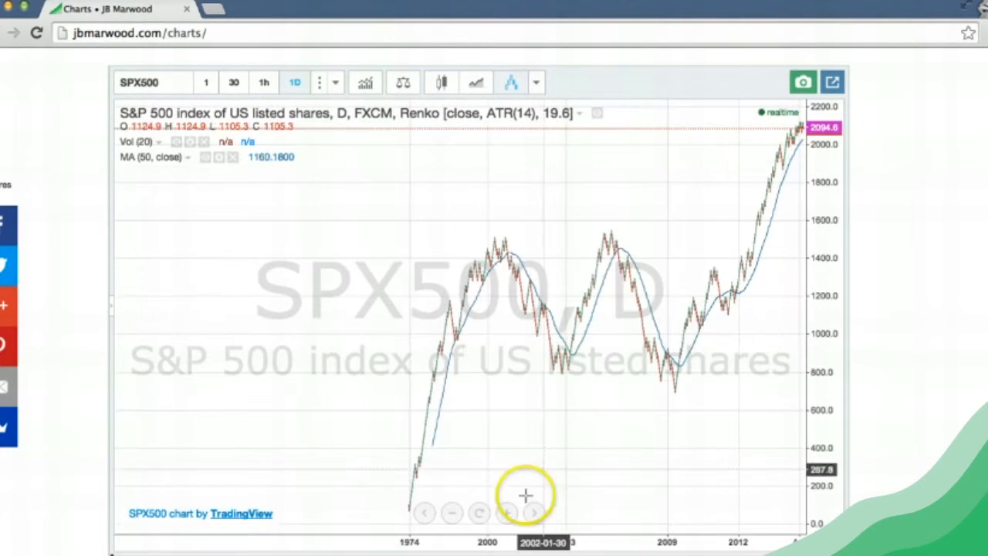
# Examine the recent Renko bricks and the moving average on the SPX500 chart at several levels of detail.
pyautogui.click(507, 514)
pyautogui.click(509, 515)
pyautogui.click(509, 515)
pyautogui.click(508, 515)
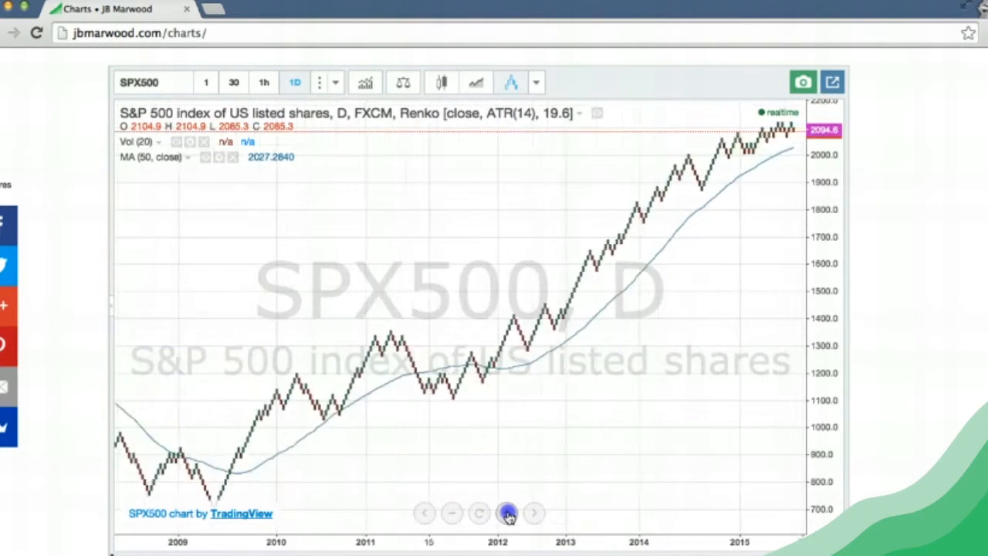
pyautogui.click(508, 515)
pyautogui.click(508, 515)
pyautogui.click(508, 515)
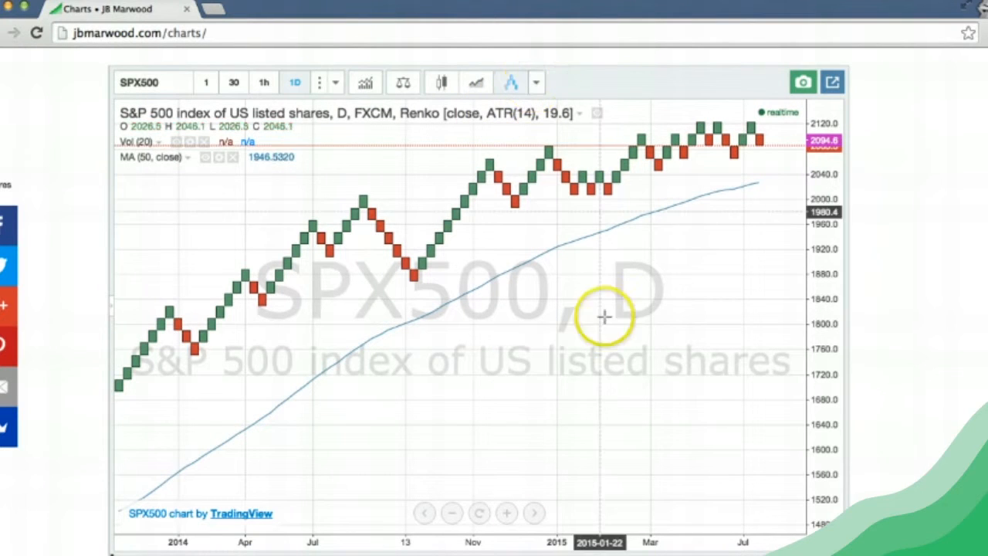
pyautogui.click(453, 515)
pyautogui.click(453, 515)
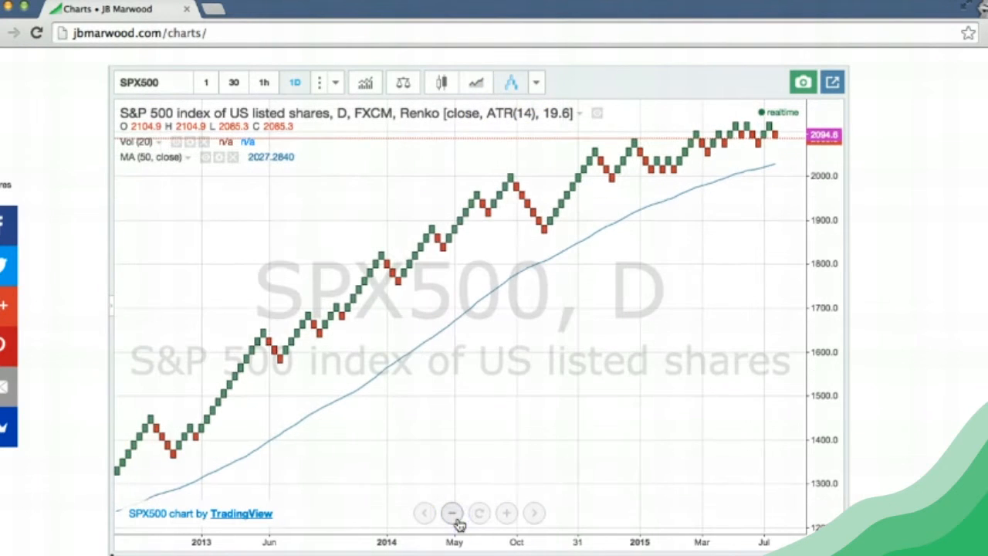
# Take a snapshot of the Renko chart to view its image URL and close the snapshot dialog.
pyautogui.click(805, 84)
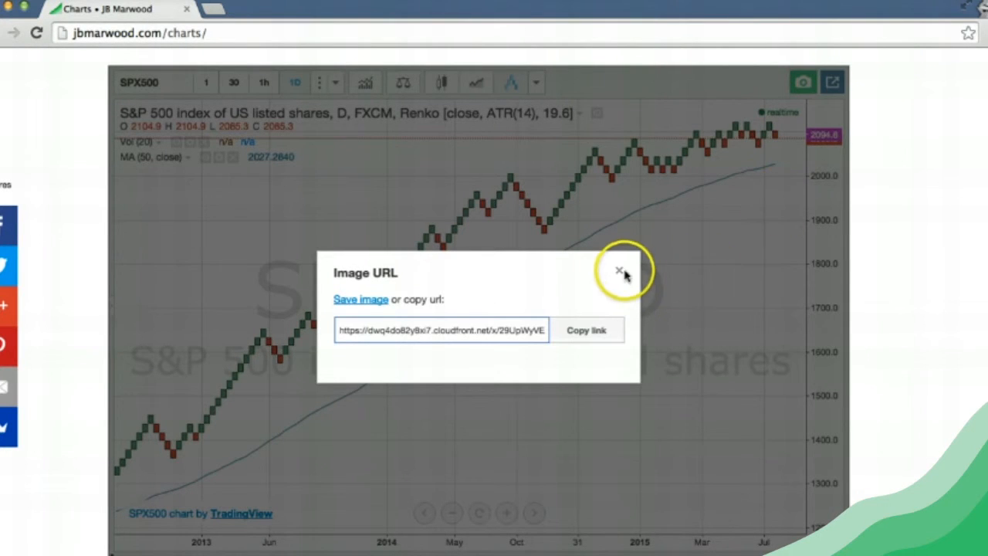
pyautogui.click(619, 272)
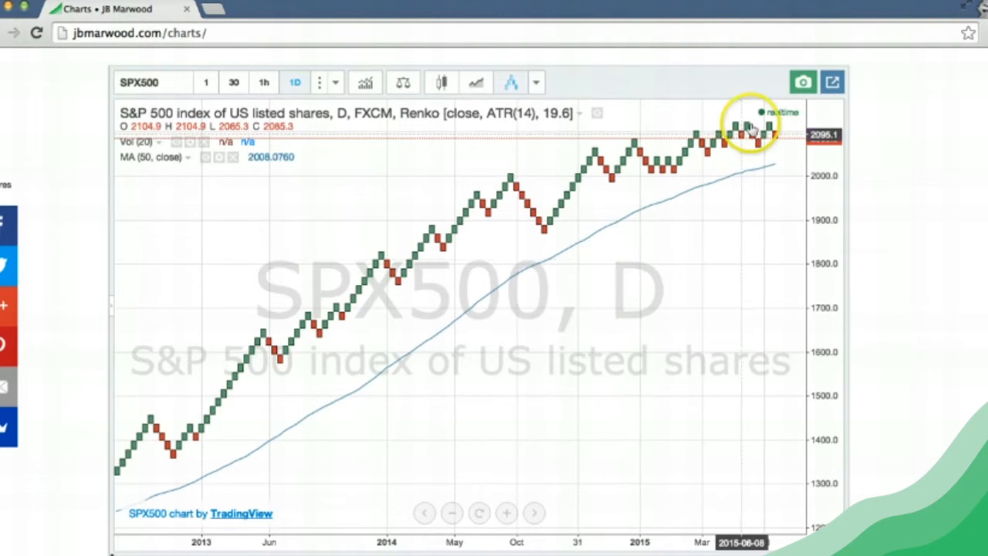
# Open the SPX500 chart in a separate window, widen that window and close it.
pyautogui.click(833, 84)
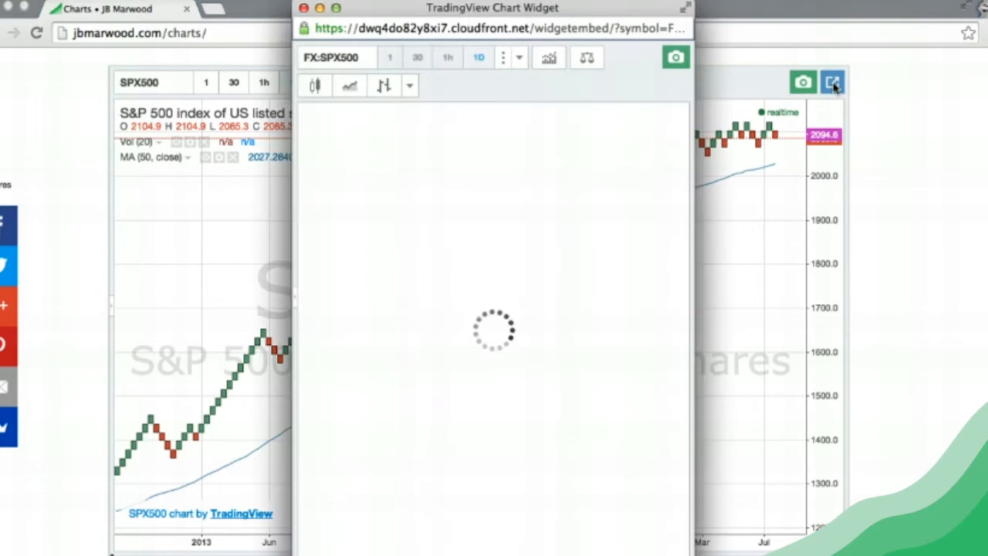
pyautogui.moveTo(699, 151); pyautogui.dragTo(902, 158)
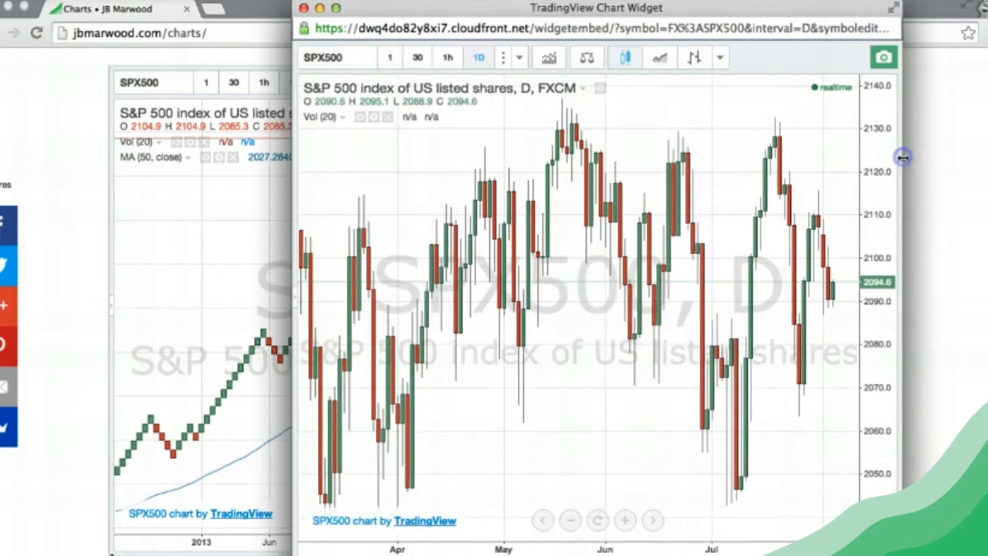
pyautogui.click(303, 9)
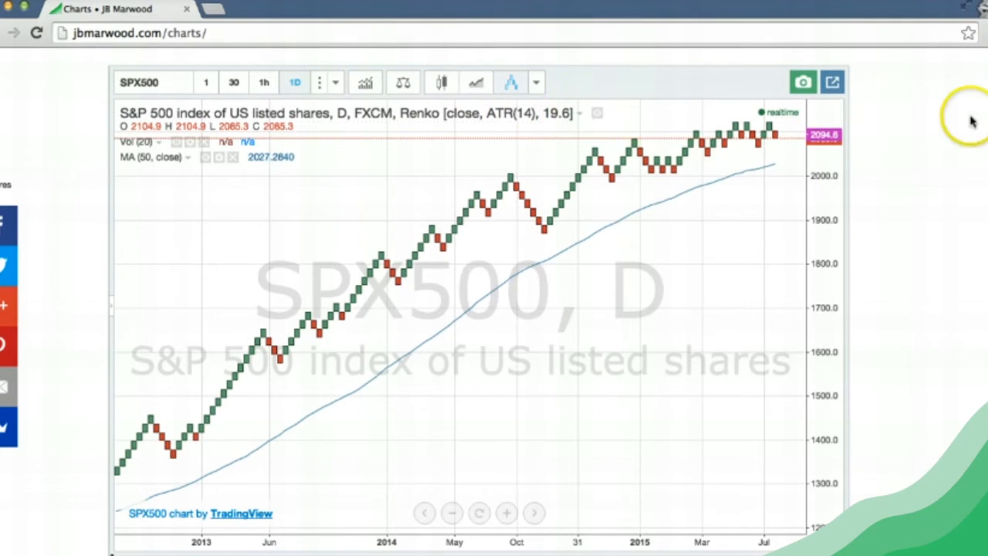
# Look through the chat rooms below the chart, choose Stocks & Indexes, activate the message field and return to the chart.
pyautogui.scroll(-3, 979, 120)
pyautogui.scroll(-10, 478, 286)
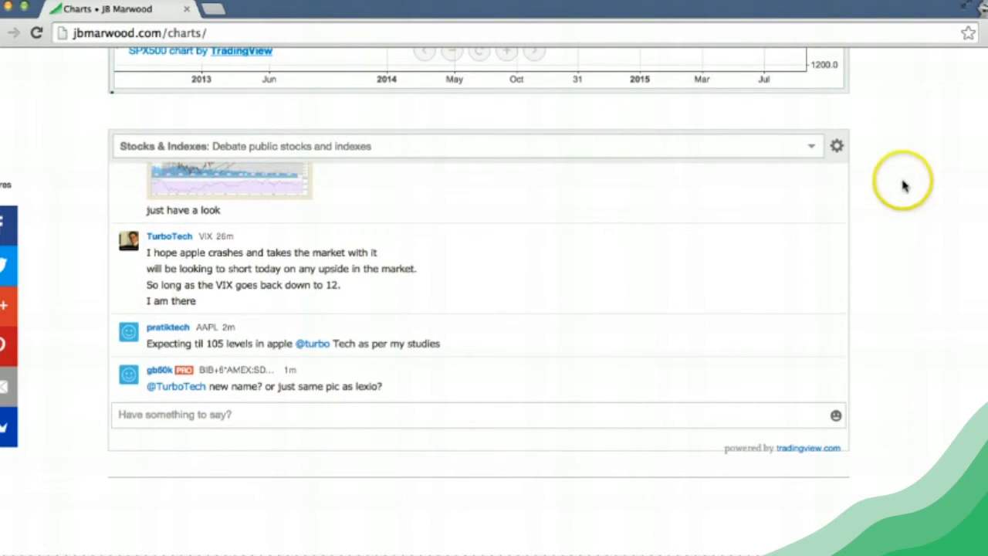
pyautogui.click(811, 147)
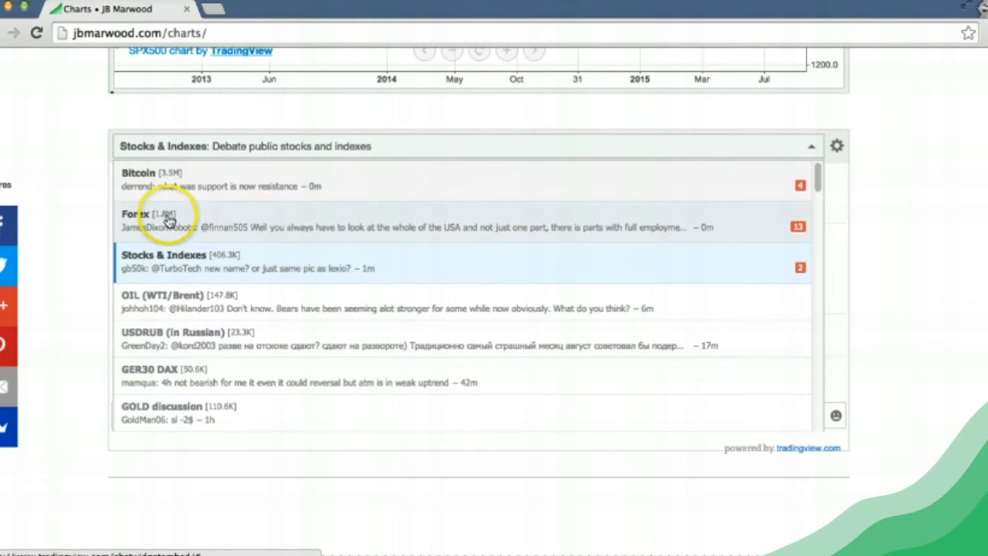
pyautogui.click(171, 255)
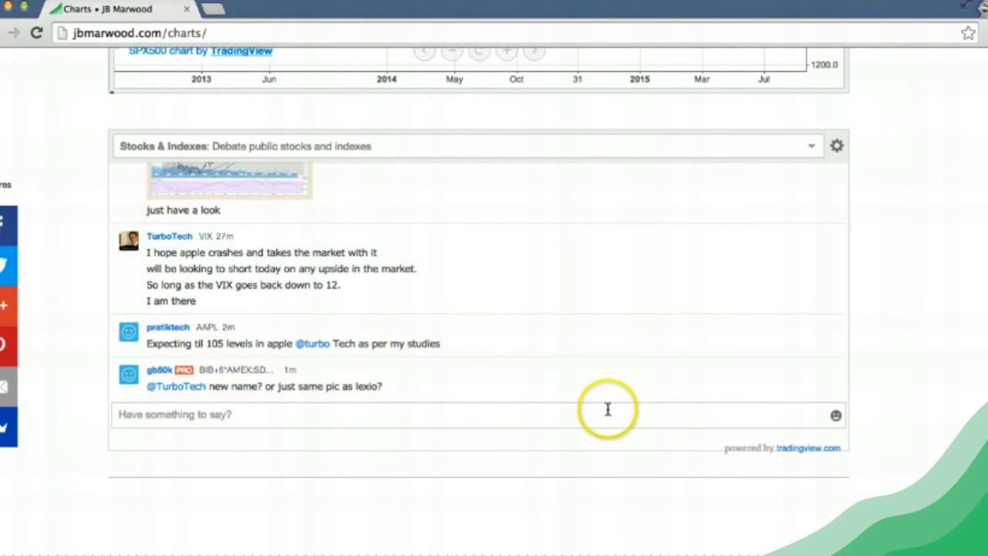
pyautogui.click(609, 413)
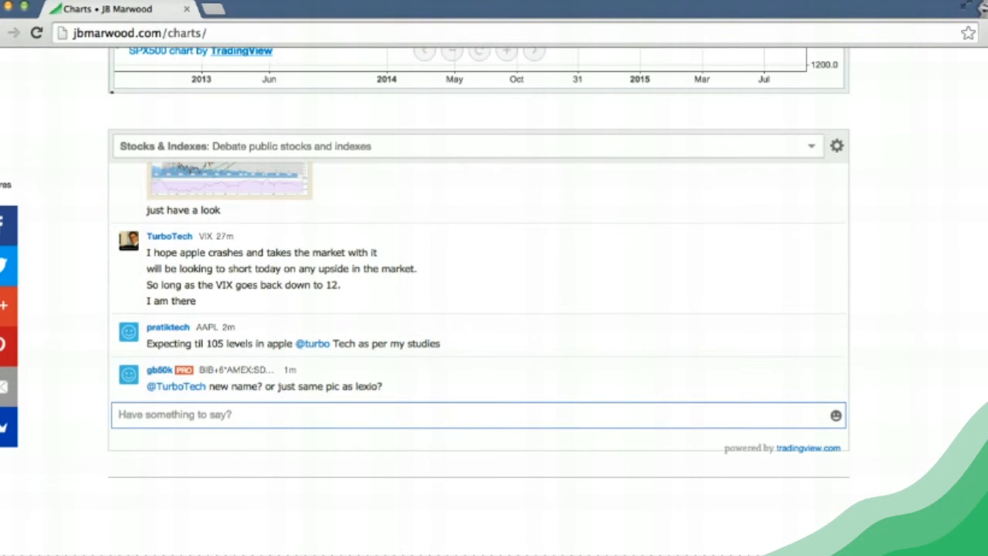
pyautogui.scroll(6, 494, 309)
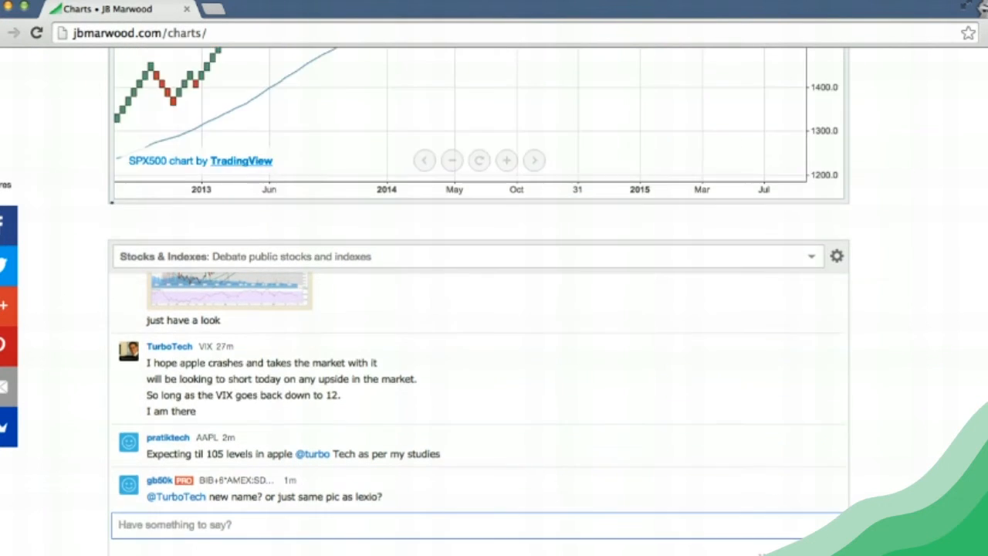
pyautogui.scroll(1, 494, 309)
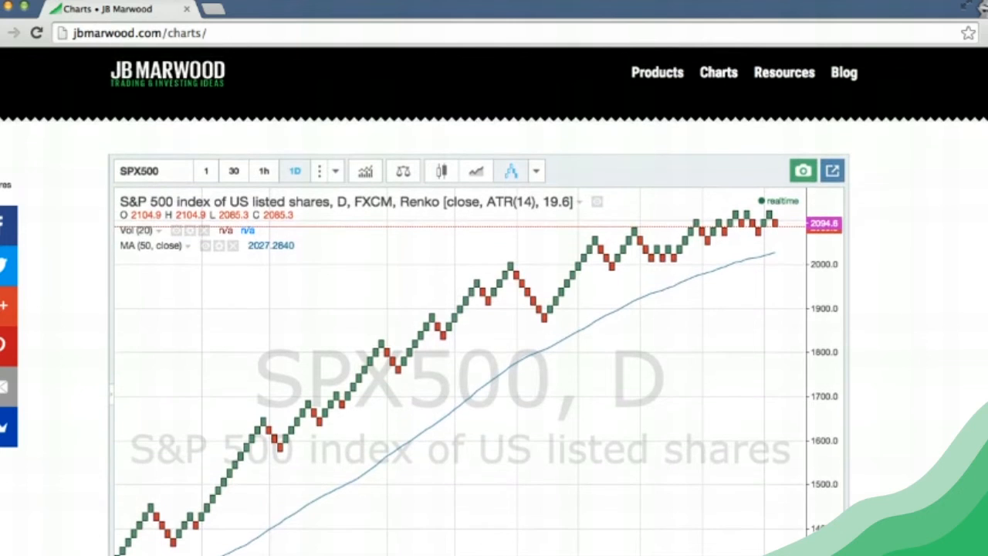